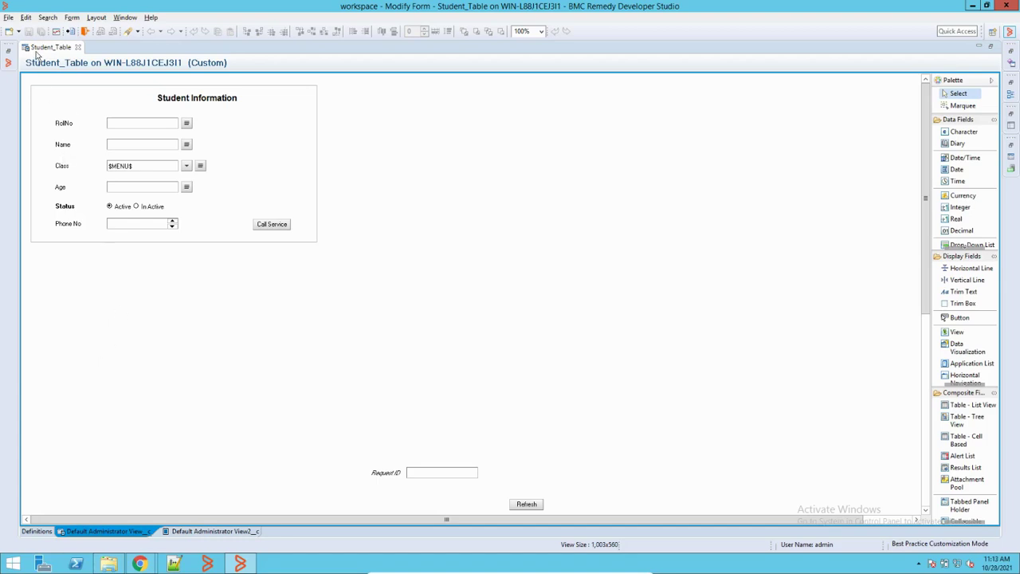
# Step: In the Student_Table form definitions, set the archive type to Copy to Archive and Delete from Source and the archive state to Enable
pyautogui.click(36, 532)
pyautogui.click(42, 153)
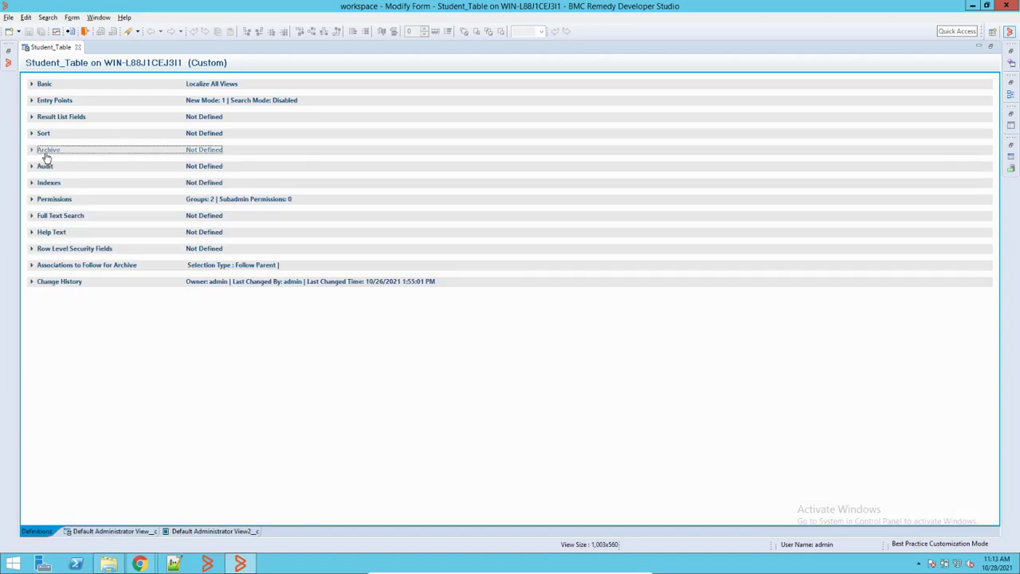
pyautogui.click(41, 151)
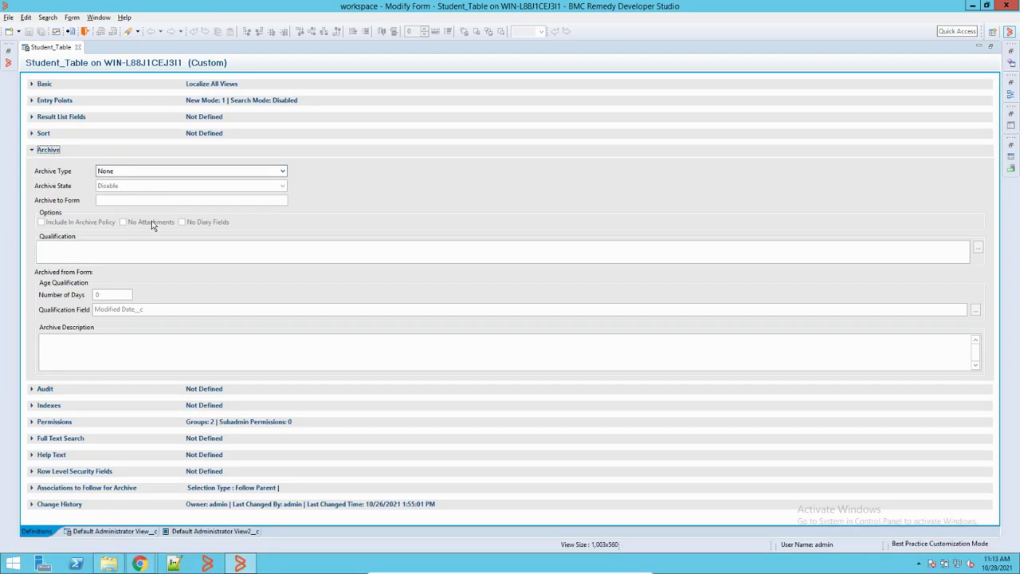
pyautogui.click(138, 175)
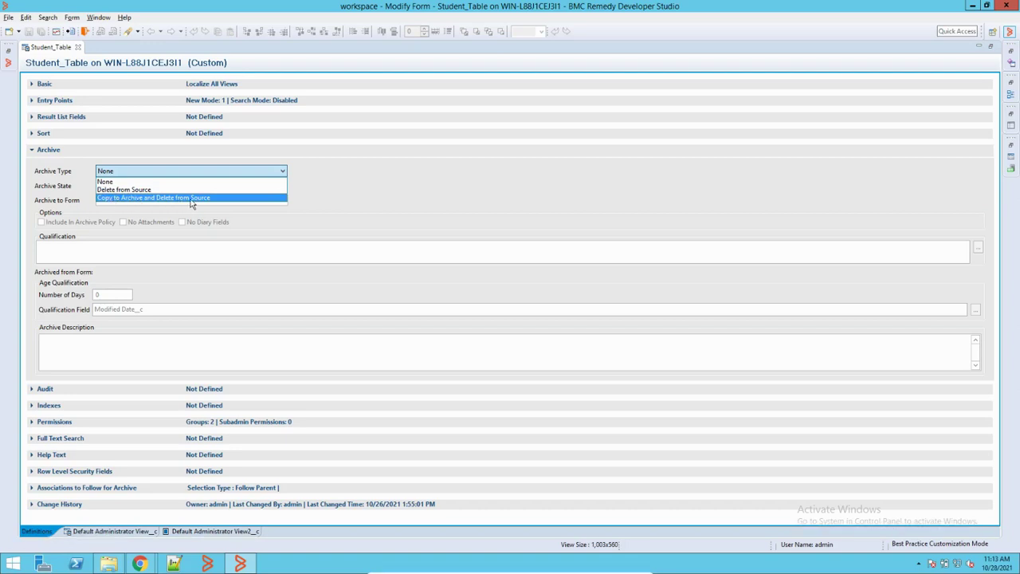
pyautogui.click(136, 198)
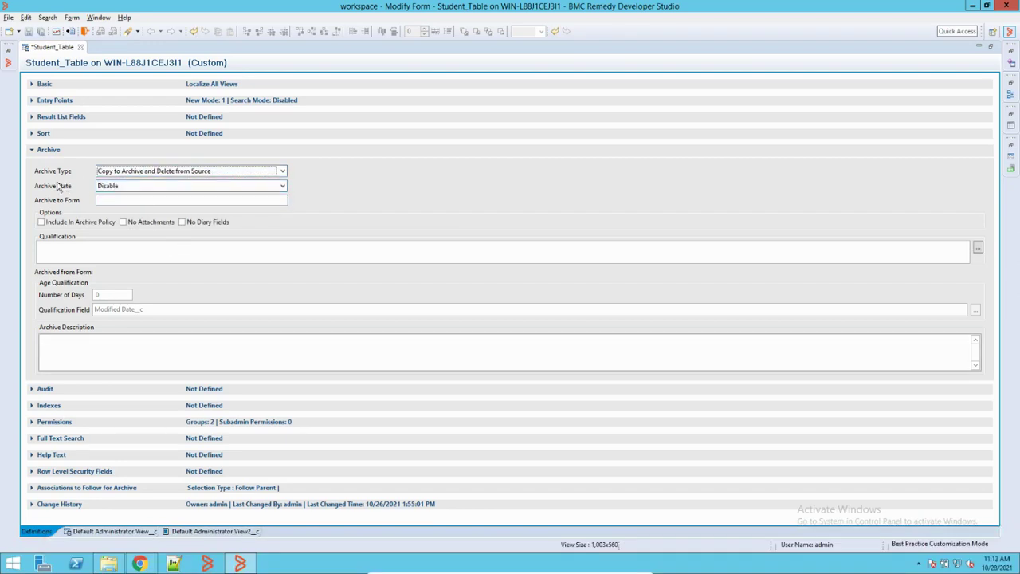
pyautogui.click(121, 184)
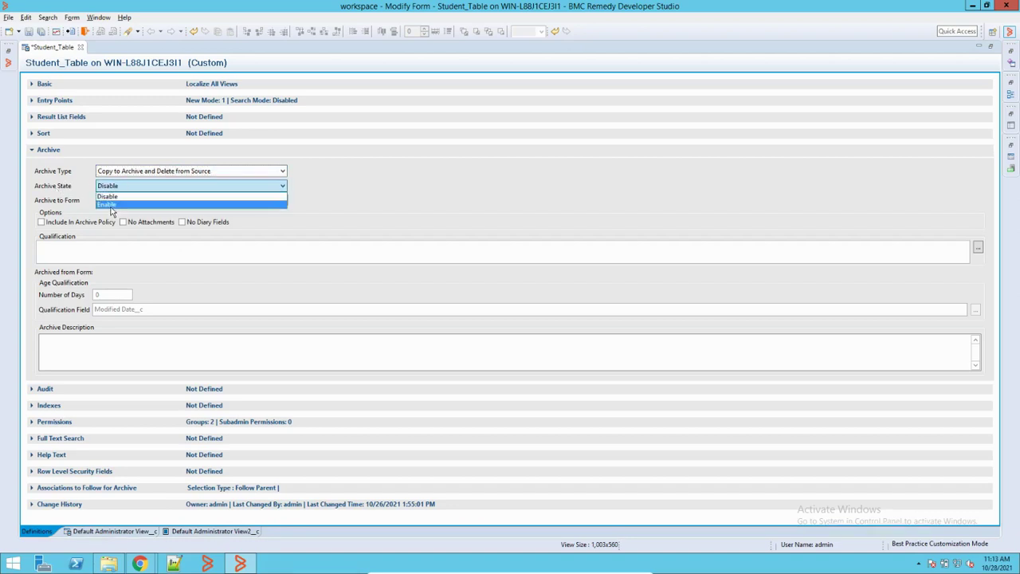
pyautogui.click(112, 204)
# Step: Set Student_archive as the form to archive to and include it in the archive policy
pyautogui.click(118, 202)
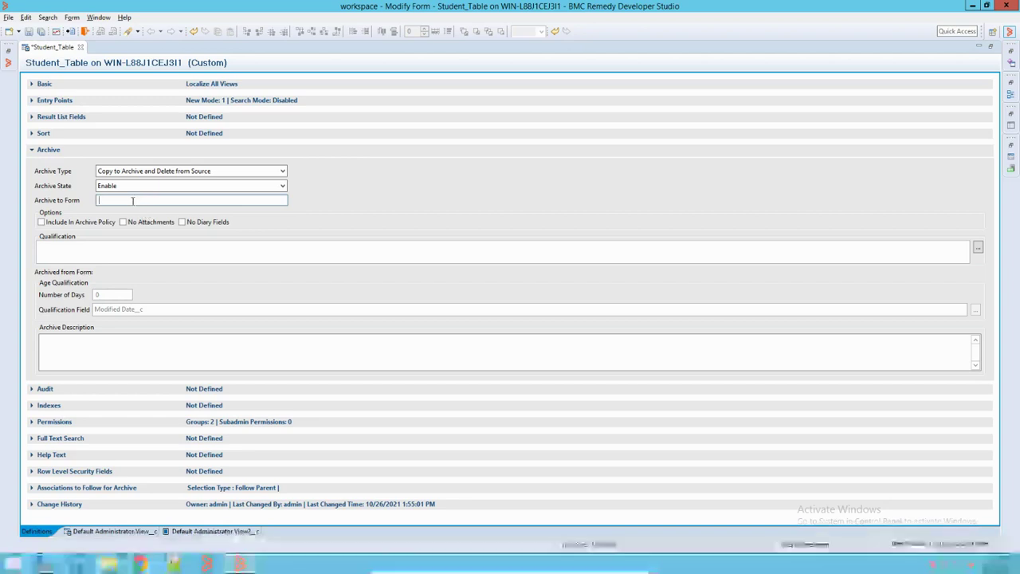
pyautogui.write('Stude')
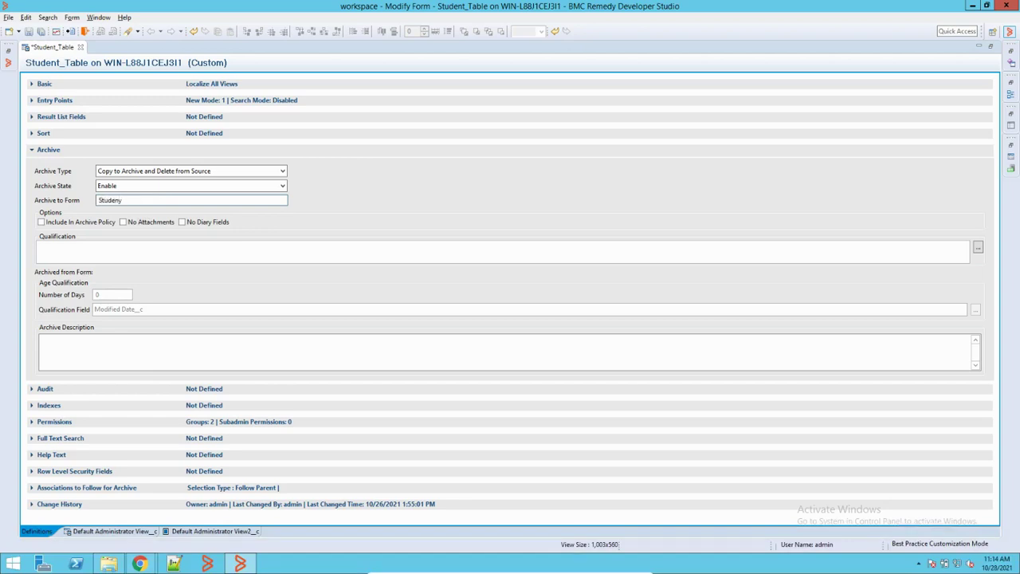
pyautogui.write('nt_archive')
pyautogui.click(41, 223)
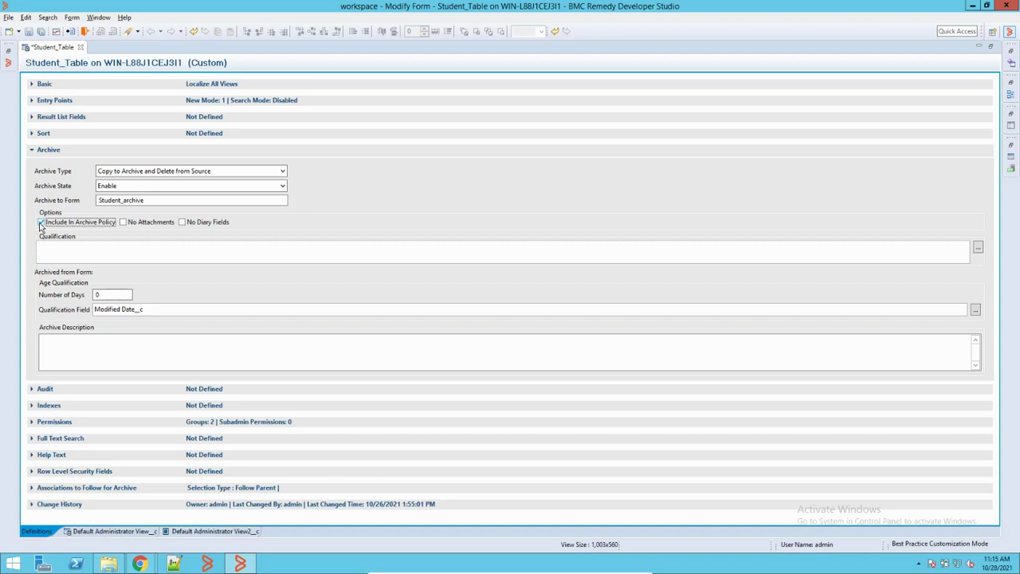
pyautogui.click(41, 223)
pyautogui.click(131, 294)
pyautogui.moveTo(166, 199); pyautogui.dragTo(59, 206)
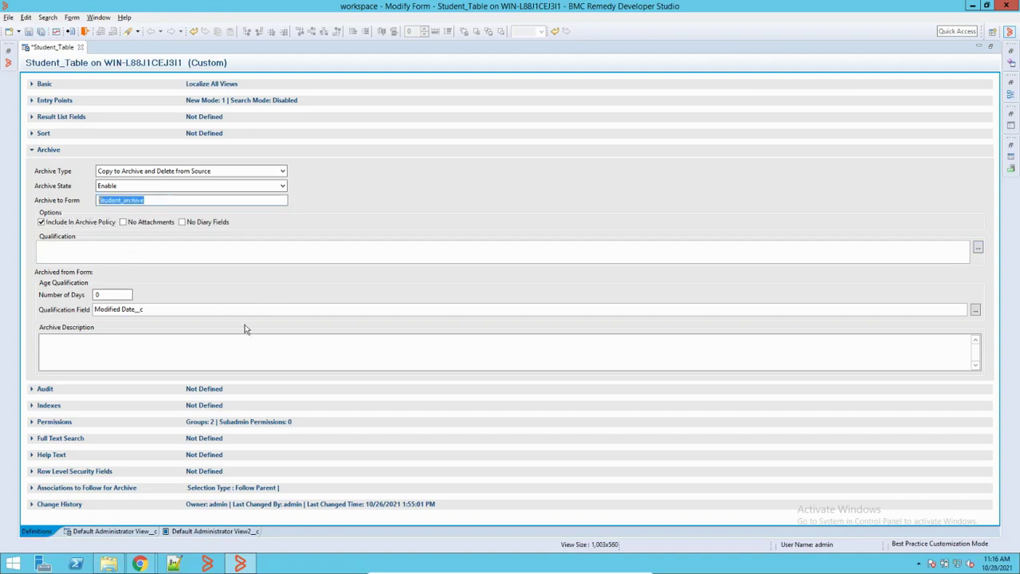
pyautogui.click(977, 248)
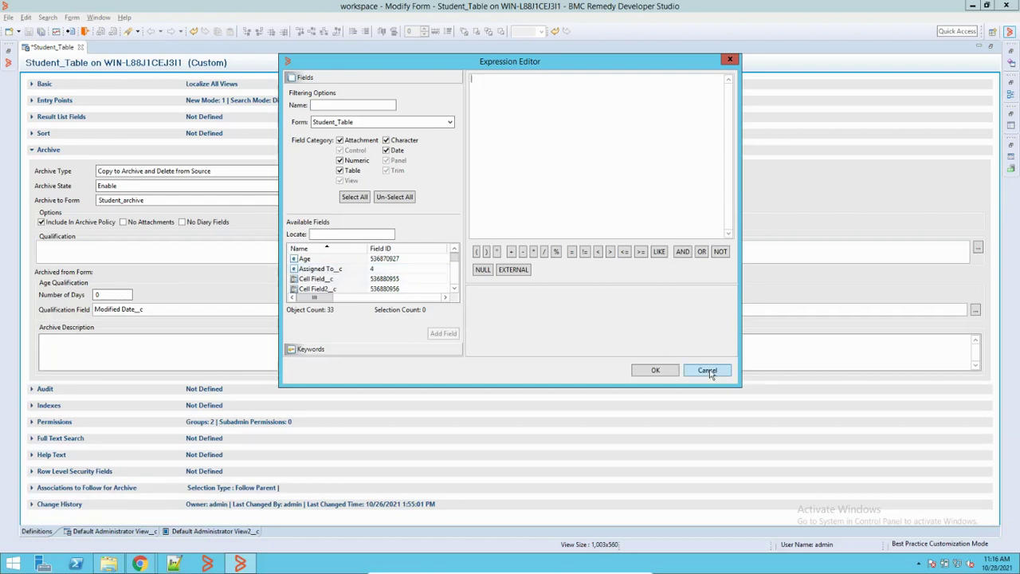
pyautogui.click(316, 269)
pyautogui.scroll(-1, 348, 283)
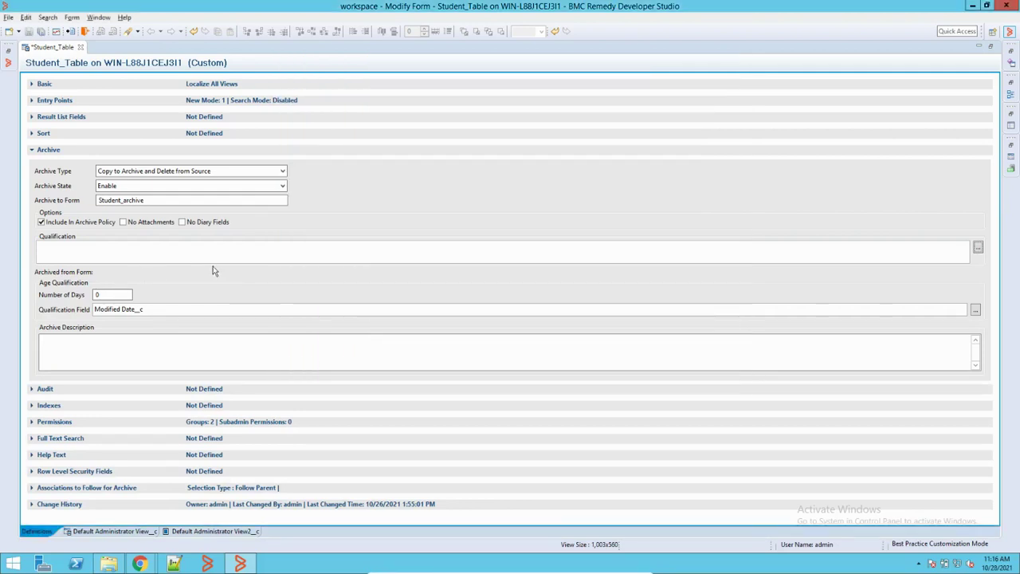
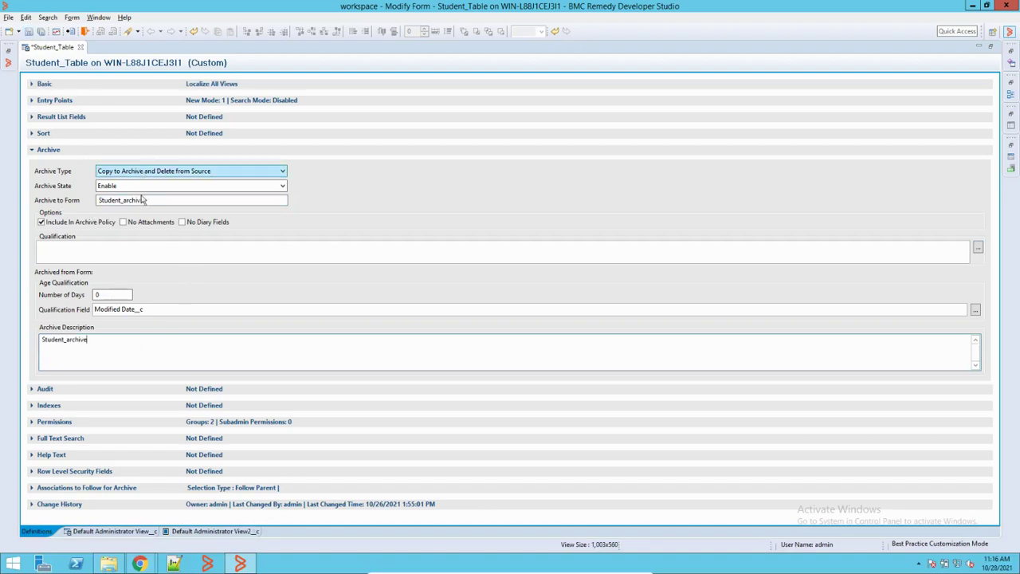
# Step: Enter Student_archive as the archive description and save the form
pyautogui.click(29, 32)
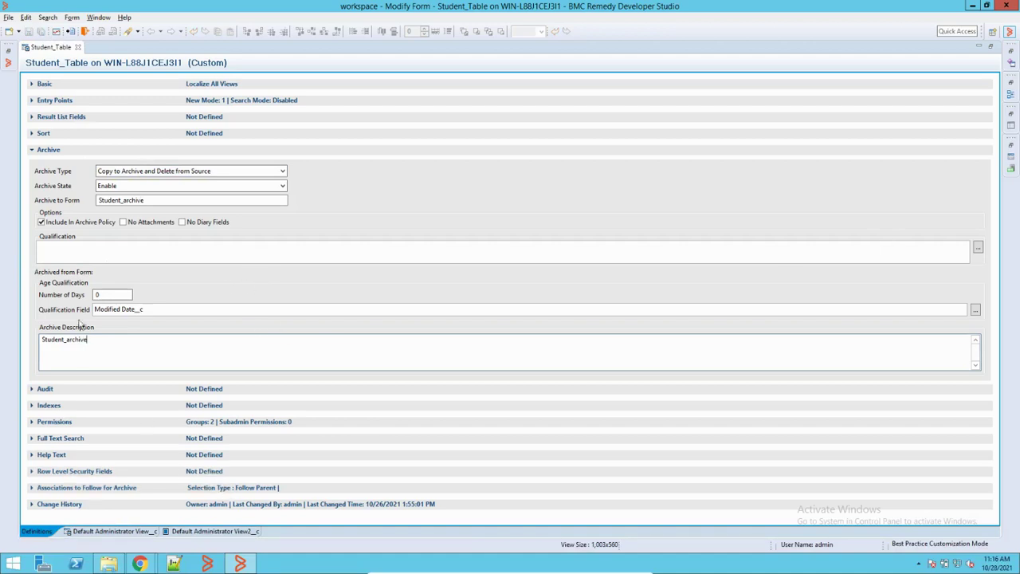
# Step: Build the archive qualification 'Status__c' = 0 with the Expression Editor
pyautogui.click(979, 248)
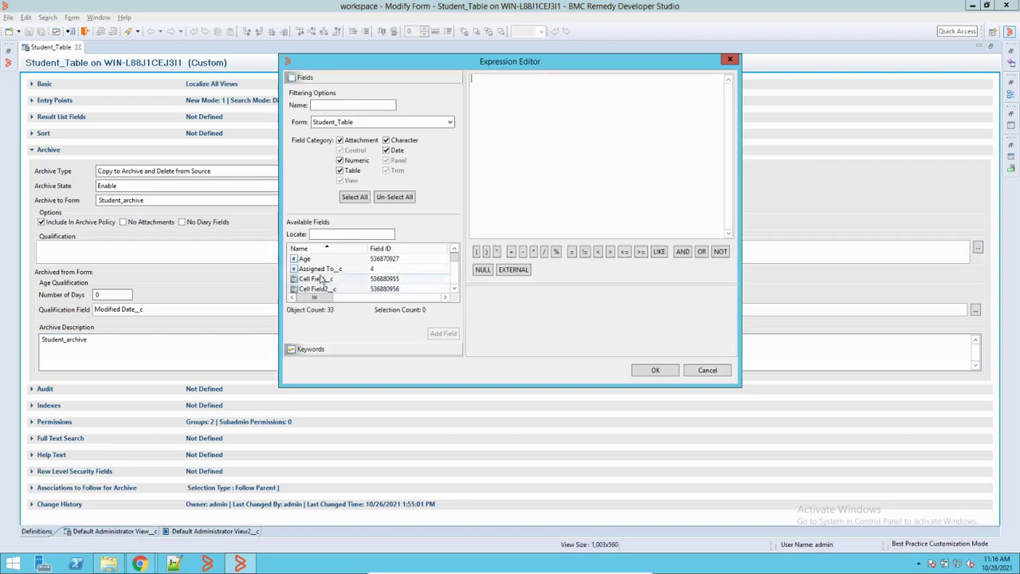
pyautogui.click(323, 279)
pyautogui.scroll(-9, 323, 279)
pyautogui.click(323, 279)
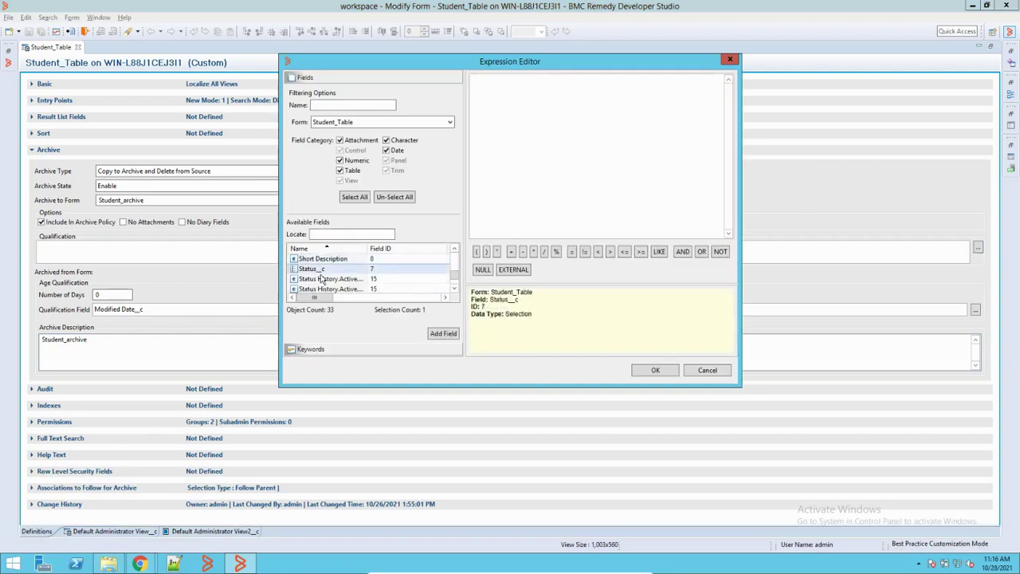
pyautogui.click(442, 333)
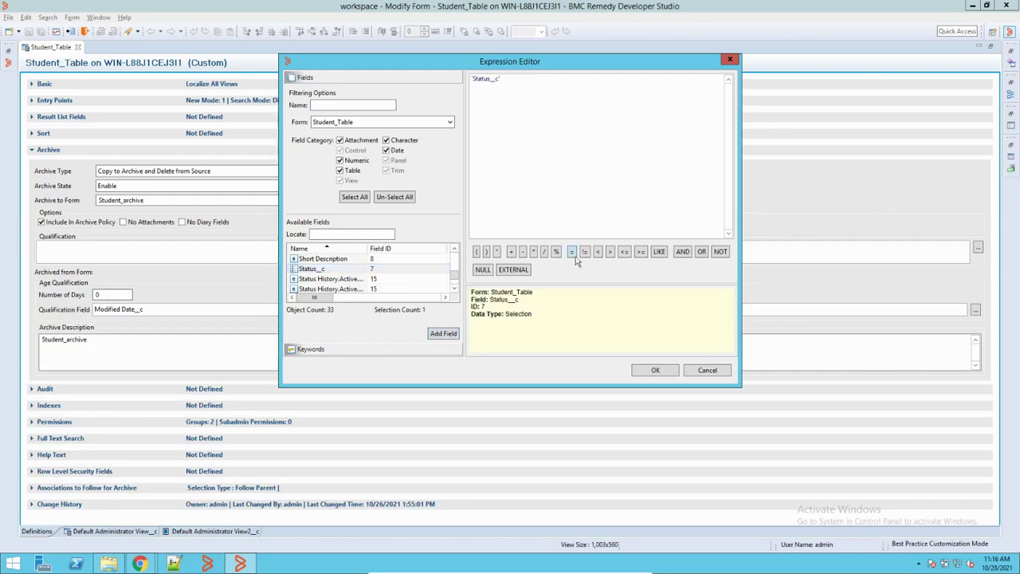
pyautogui.click(572, 252)
pyautogui.click(655, 370)
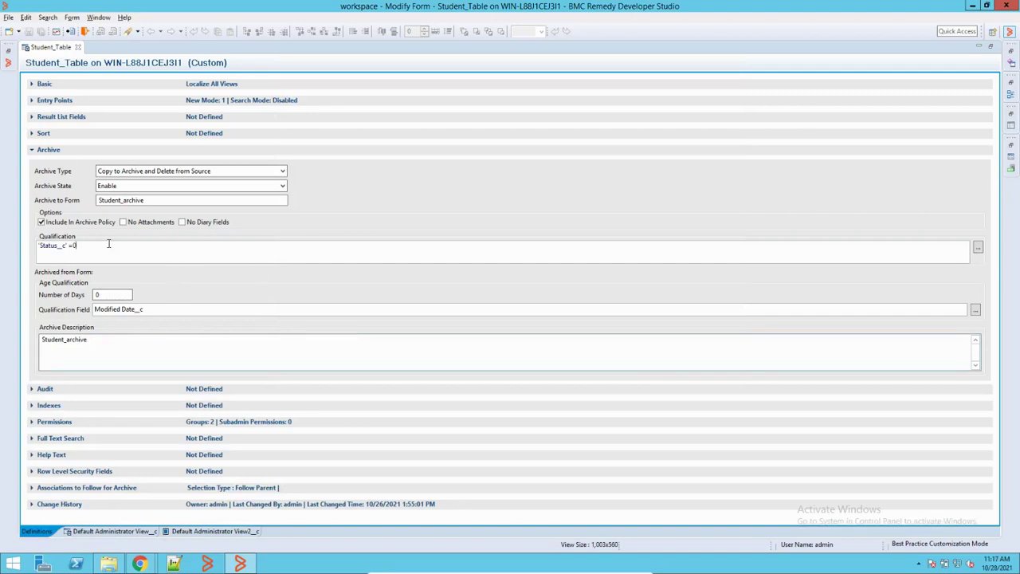
# Step: Examine the Status field's selection values and their IDs in the Default Administrator View
pyautogui.click(96, 532)
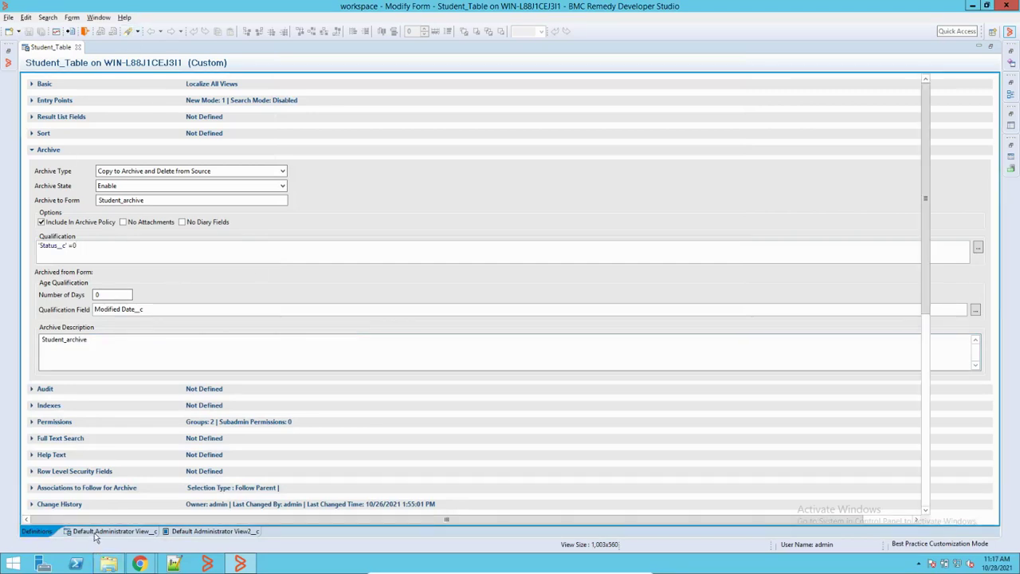
pyautogui.click(123, 210)
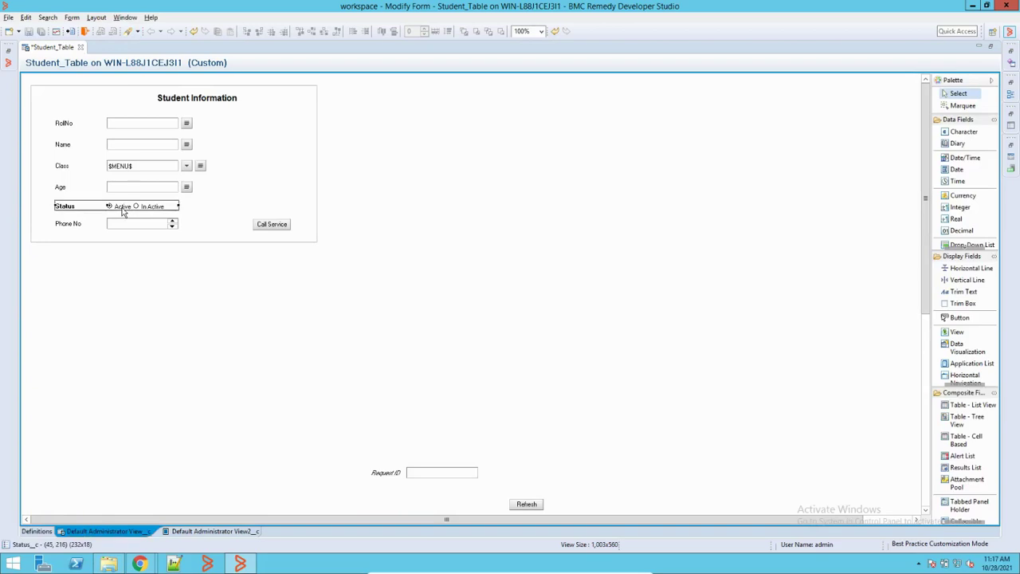
pyautogui.doubleClick(124, 210)
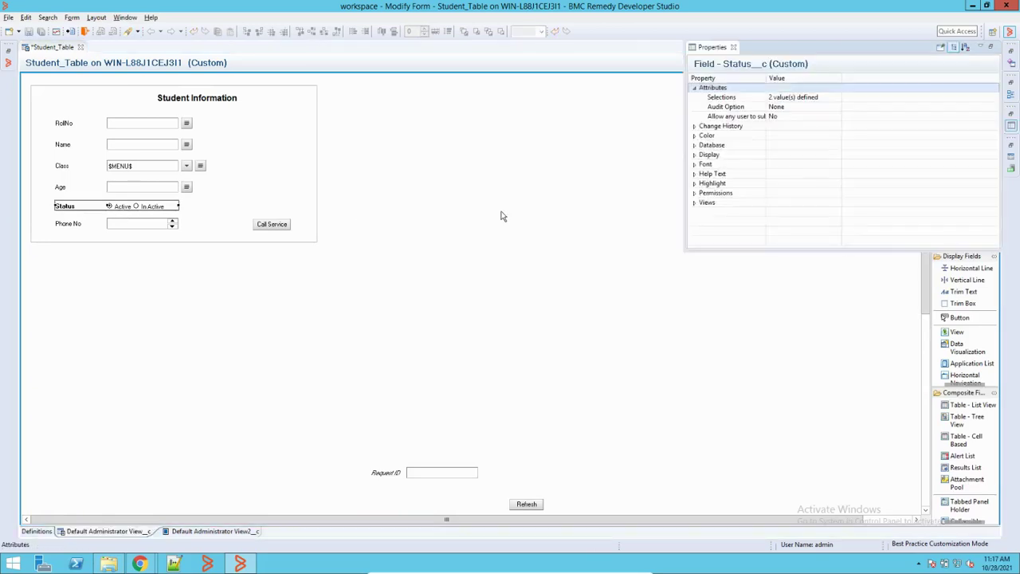
pyautogui.click(694, 148)
pyautogui.click(694, 148)
pyautogui.click(801, 98)
pyautogui.click(835, 97)
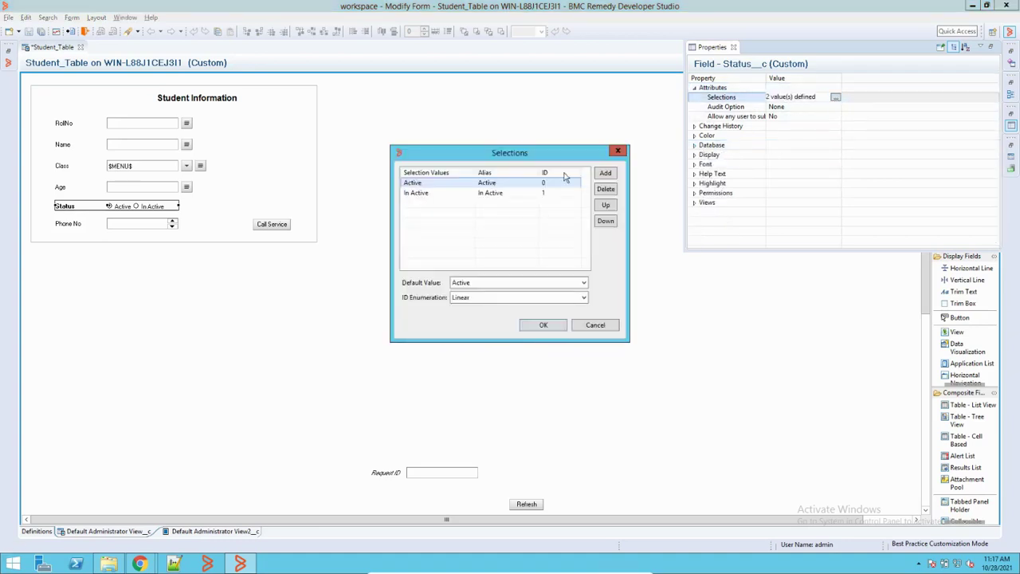
pyautogui.click(597, 325)
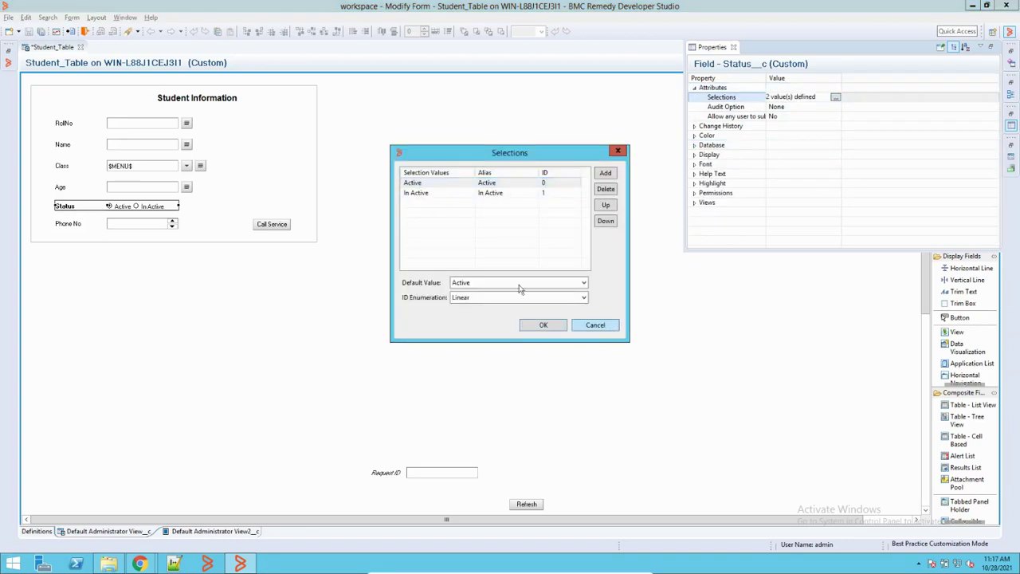
# Step: Change the archive qualification to 'Status__c' = 1 and save the form
pyautogui.click(37, 531)
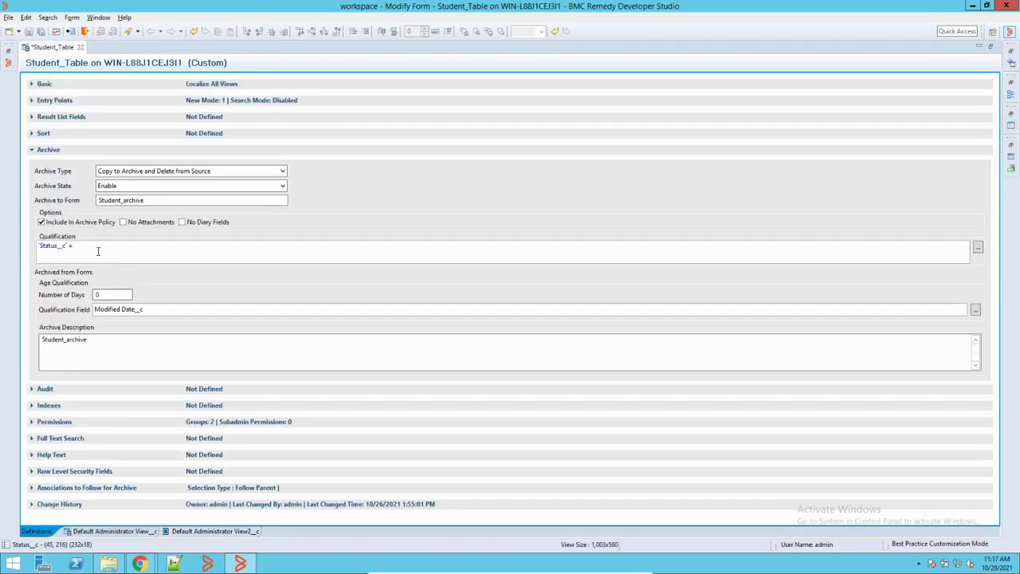
pyautogui.write('1')
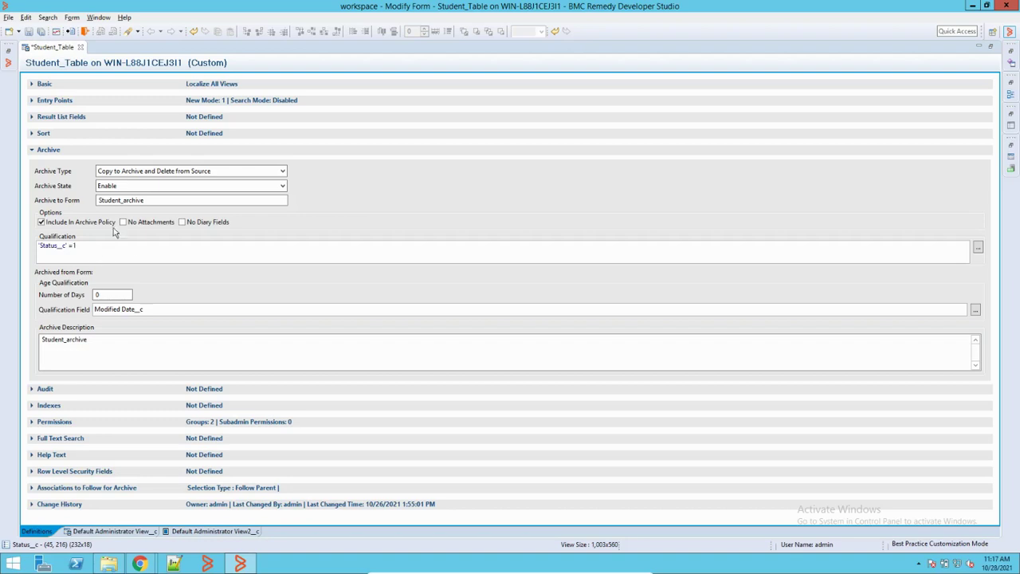
pyautogui.click(28, 33)
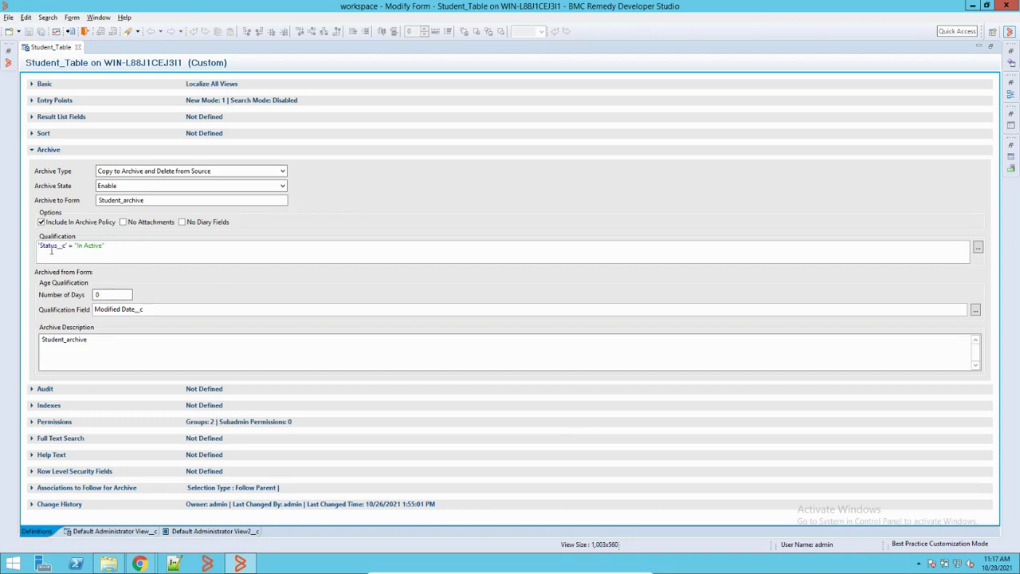
pyautogui.click(114, 249)
# Step: Copy the archive form name Student_archive and switch to the AR System home page in Chrome
pyautogui.moveTo(144, 566)
pyautogui.moveTo(160, 200); pyautogui.dragTo(82, 200)
pyautogui.rightClick(132, 200)
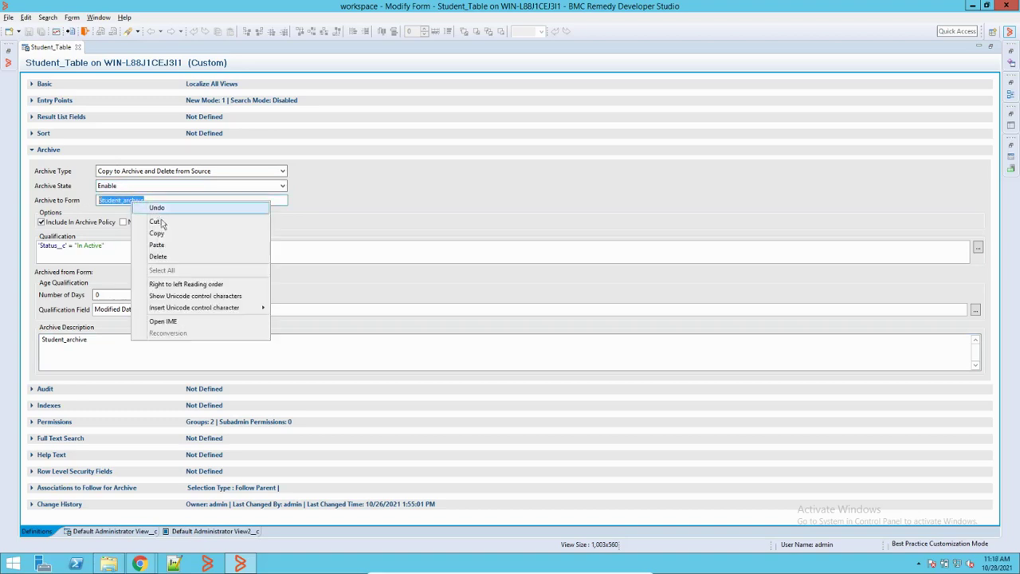
pyautogui.click(152, 229)
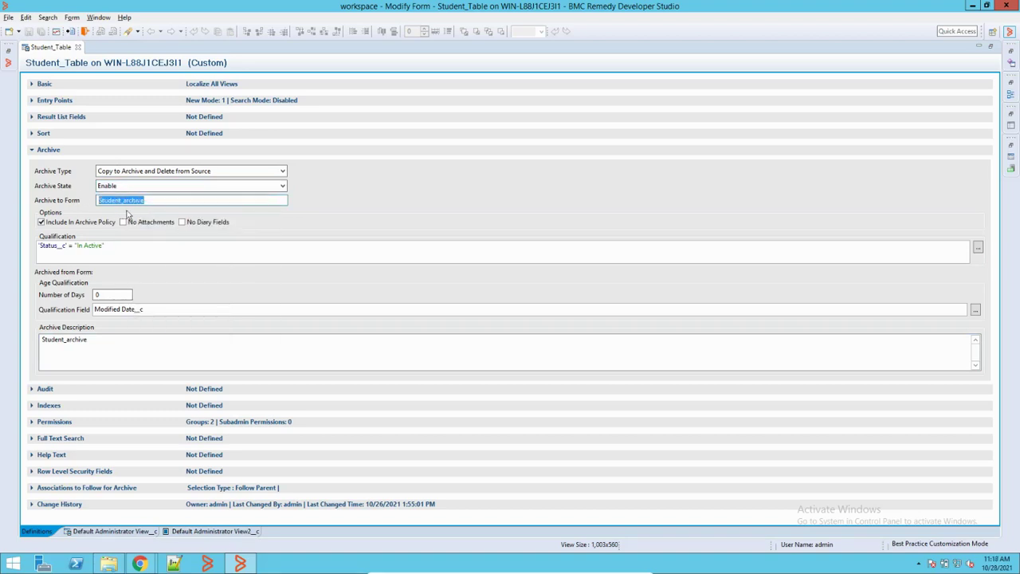
pyautogui.click(140, 564)
pyautogui.click(99, 518)
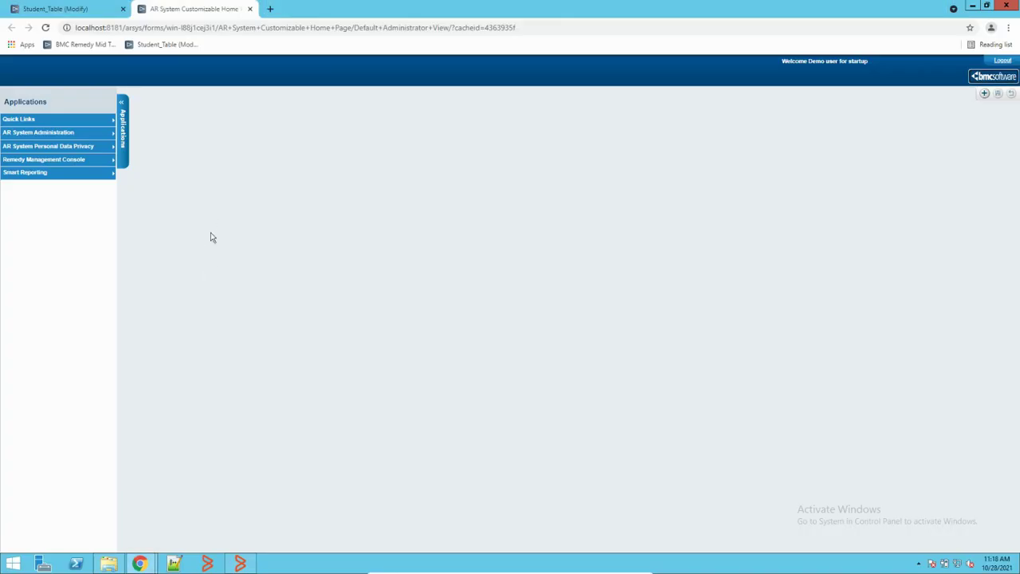
# Step: Duplicate the AR System home page tab and load the Student_archive form in it by replacing the form name in the URL
pyautogui.rightClick(221, 9)
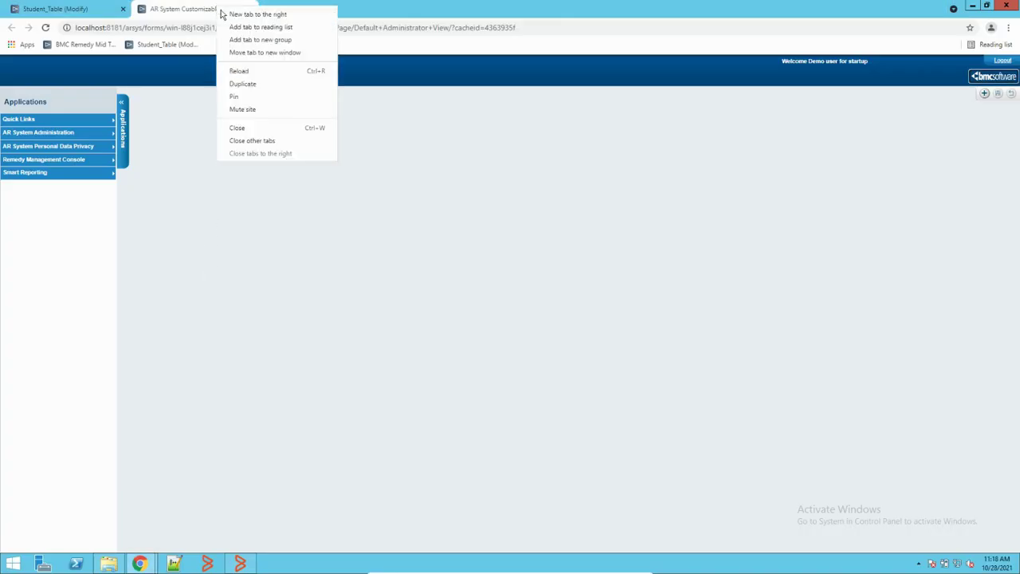
pyautogui.click(246, 84)
pyautogui.moveTo(222, 28); pyautogui.dragTo(773, 7)
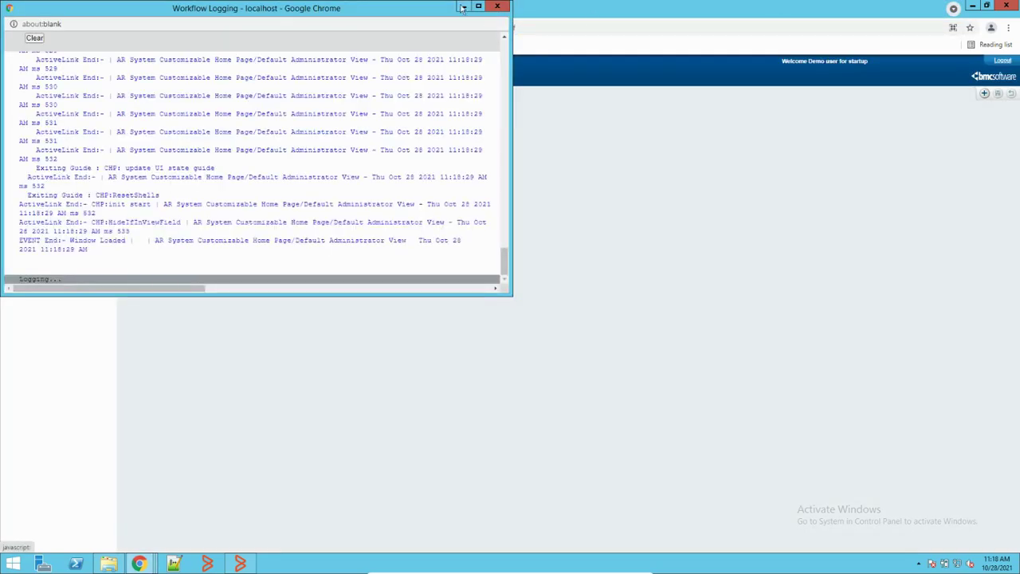
pyautogui.click(462, 7)
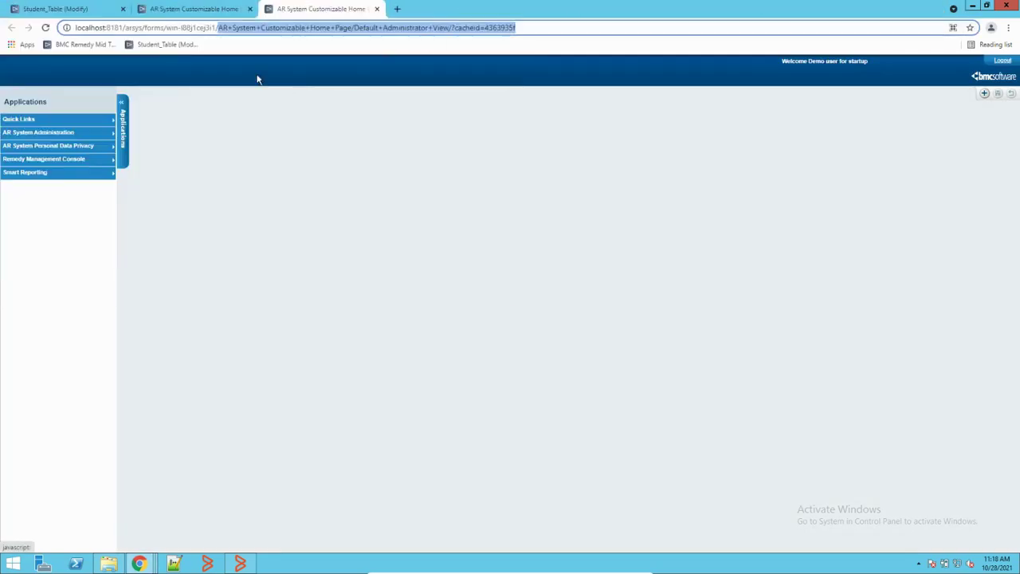
pyautogui.write('Student_archive')
pyautogui.press('Return')
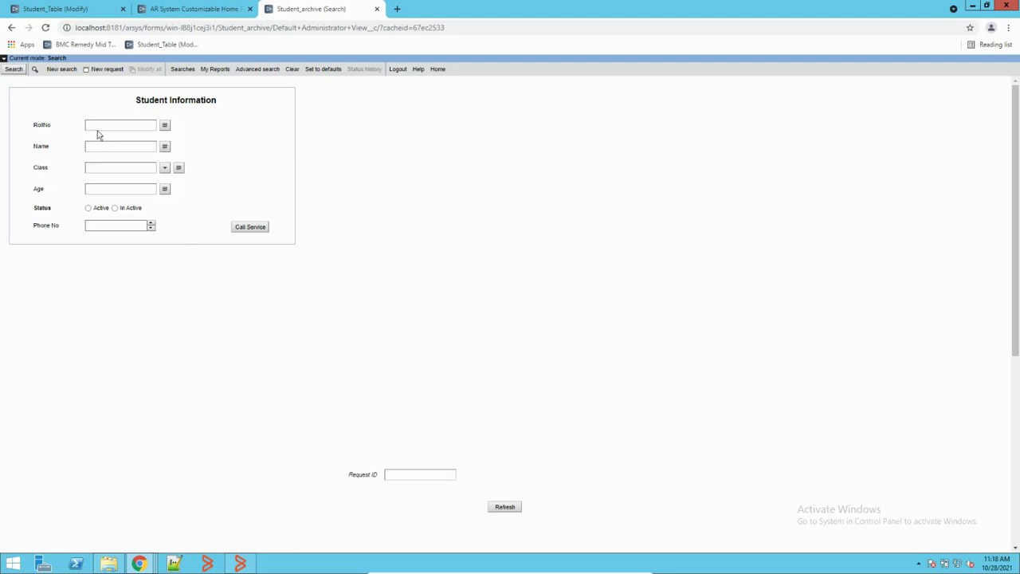
# Step: Compare the Student_Table form with Student_archive, run an unfiltered search in Student_archive and dismiss the resulting message
pyautogui.click(78, 8)
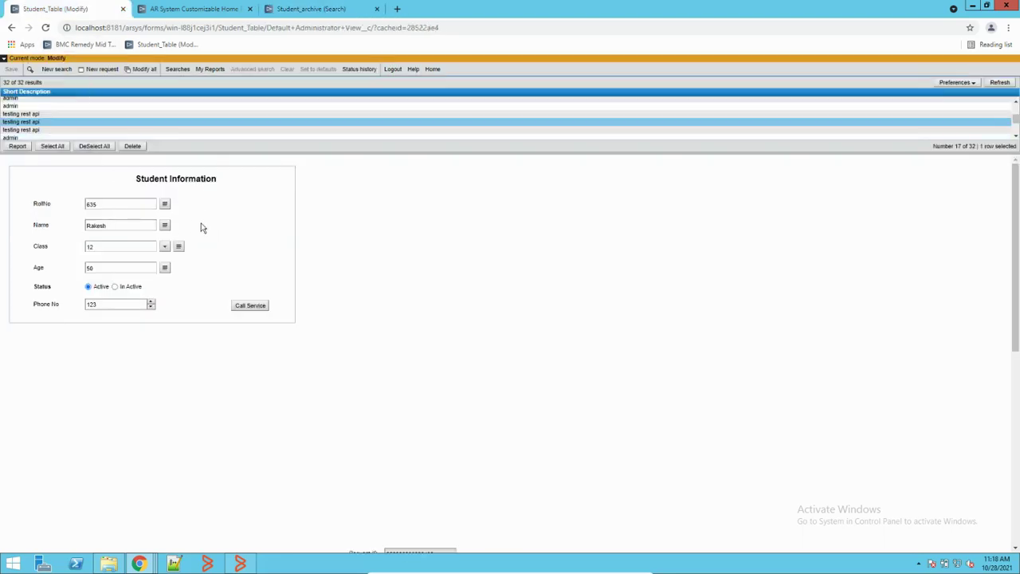
pyautogui.click(319, 10)
pyautogui.click(9, 71)
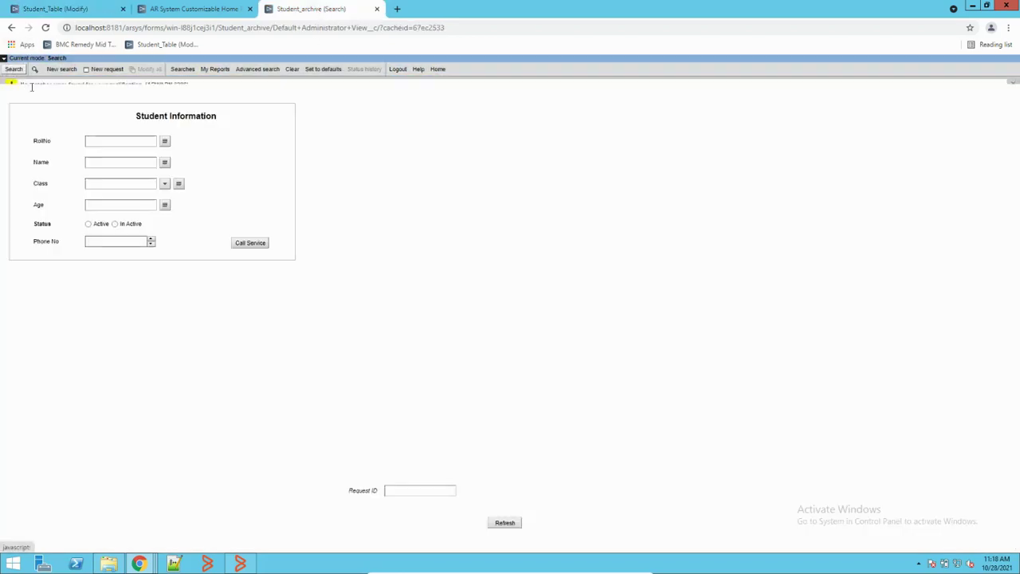
pyautogui.click(1012, 84)
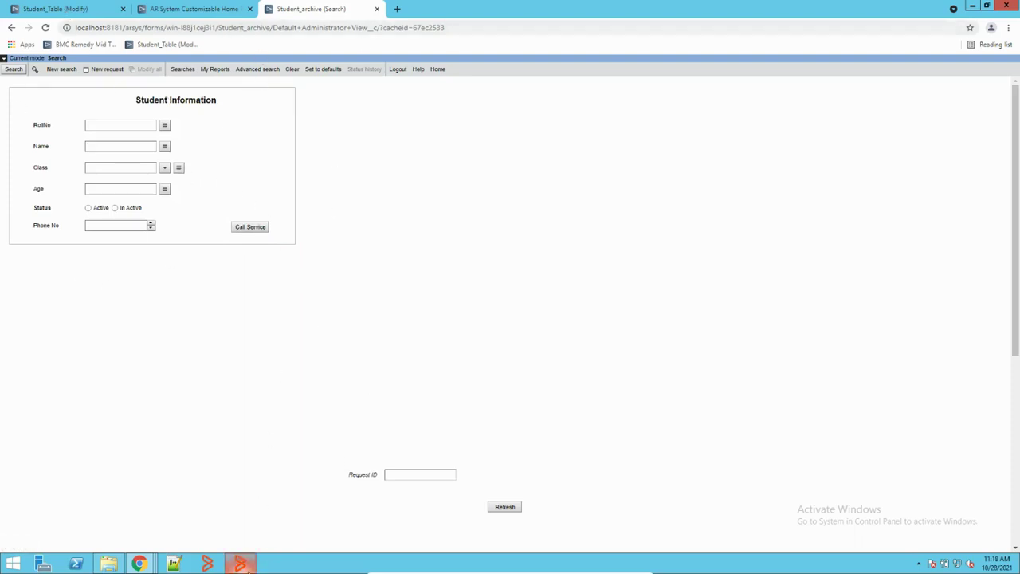
# Step: Review the Student_Table archive settings in BMC Remedy Developer Studio and return to the Student_archive form in Chrome
pyautogui.click(241, 564)
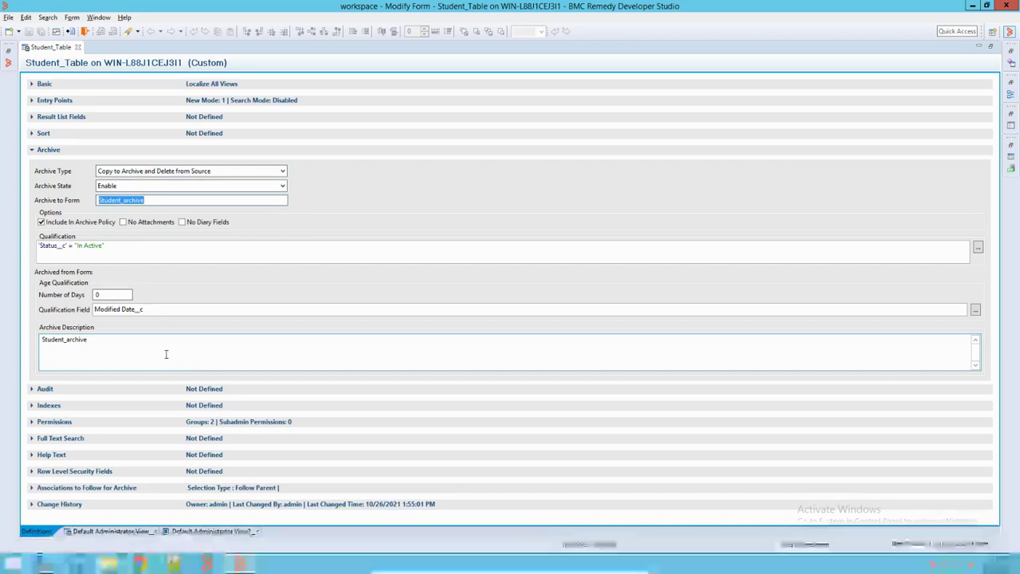
pyautogui.click(142, 565)
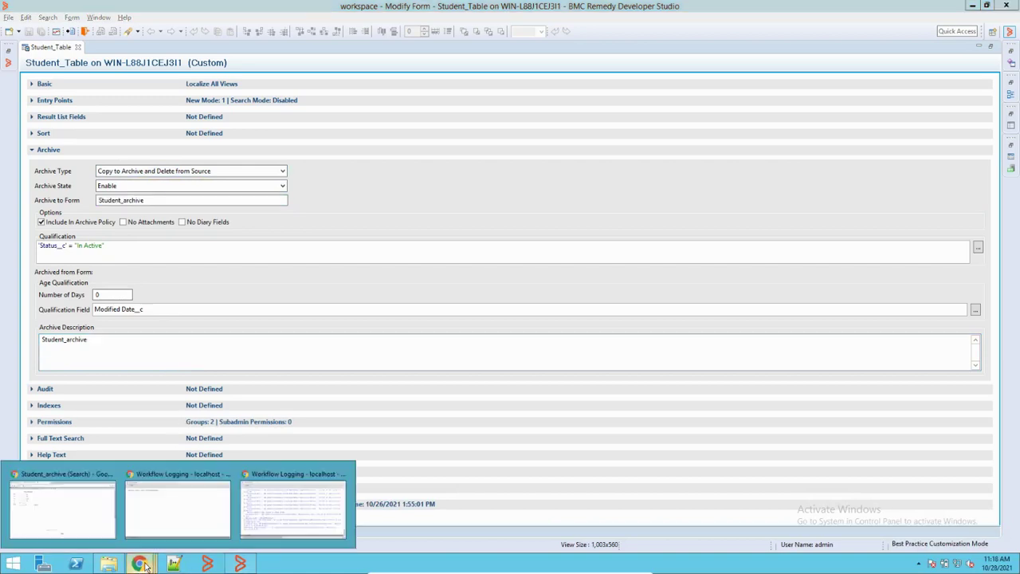
pyautogui.click(79, 510)
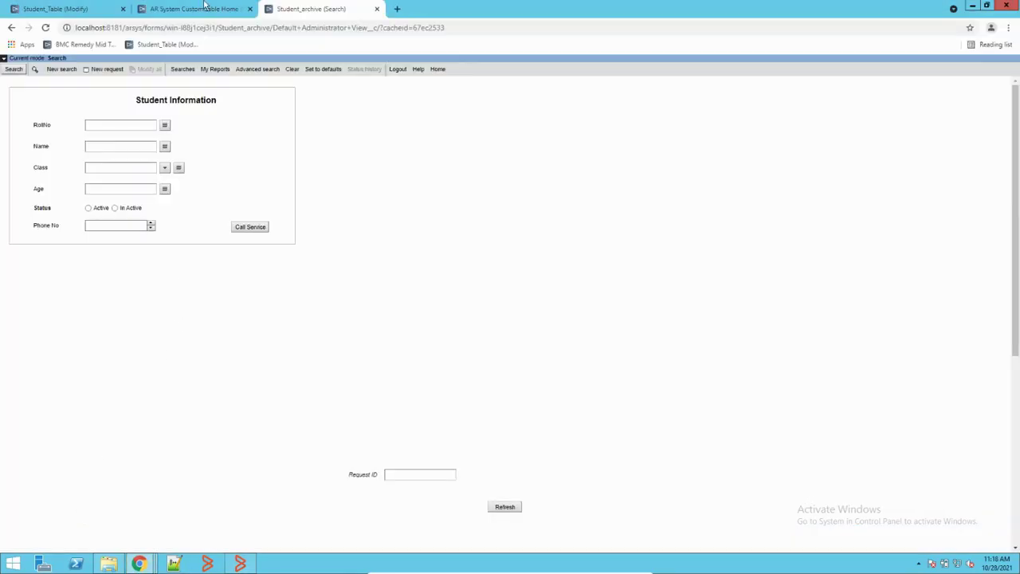
# Step: Open the AR System Archive Manager Console from the AR System home page and select the Student_archive policy
pyautogui.click(199, 7)
pyautogui.moveTo(51, 135)
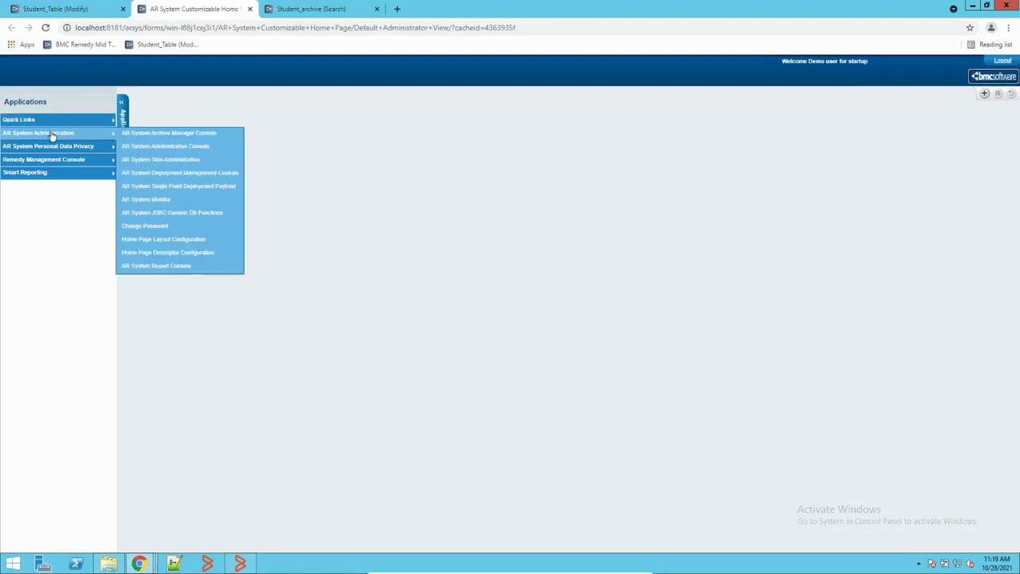
pyautogui.click(183, 134)
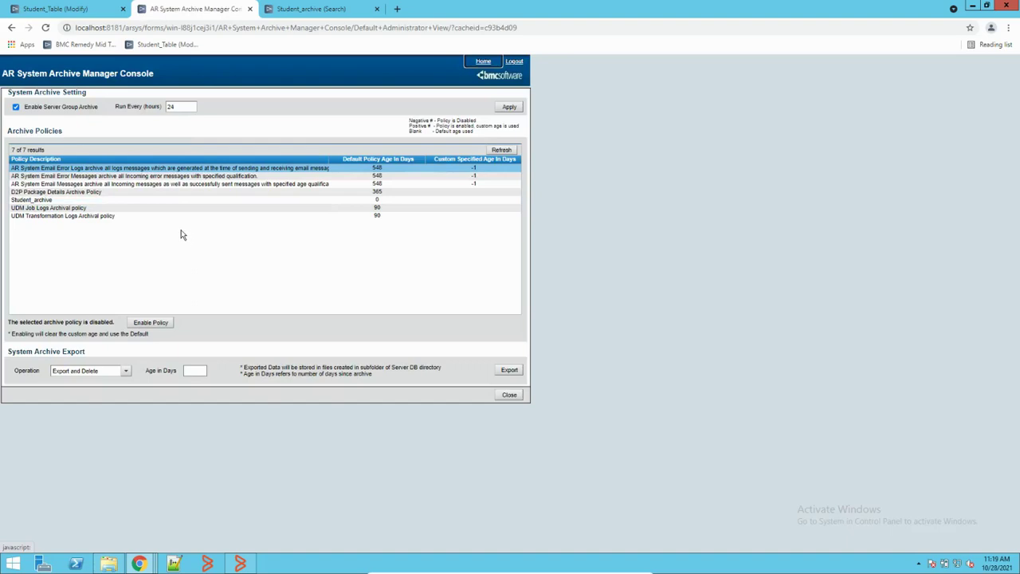
pyautogui.click(44, 203)
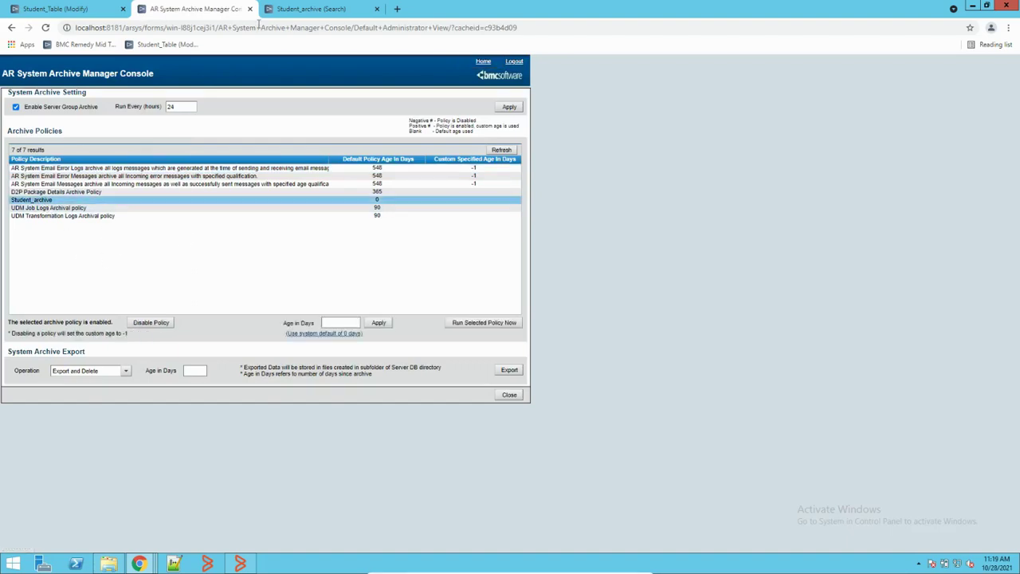
# Step: Compare the Student_archive policy in the console with the Student_archive form and the Student_Table archive settings in Developer Studio
pyautogui.click(294, 11)
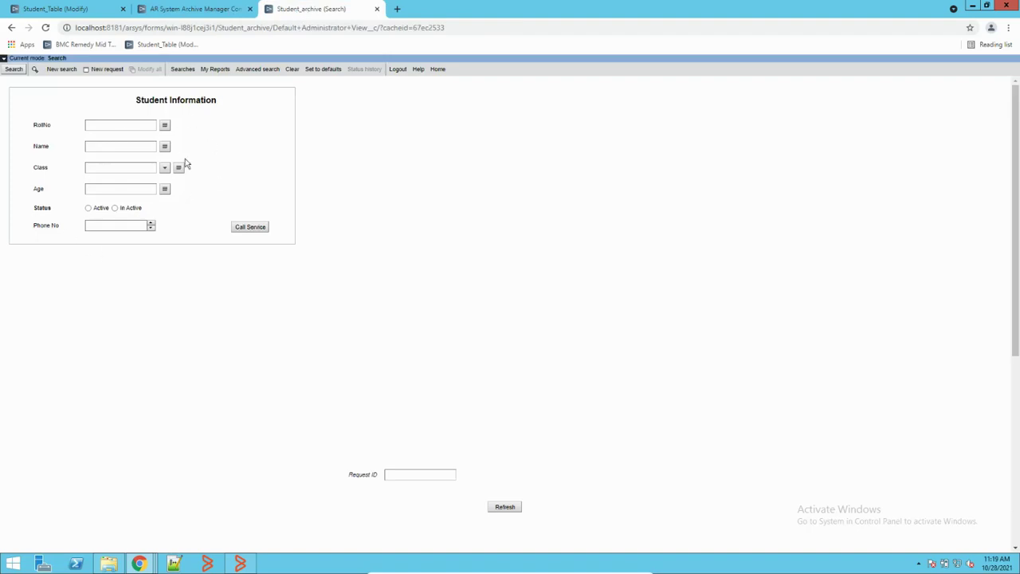
pyautogui.click(189, 9)
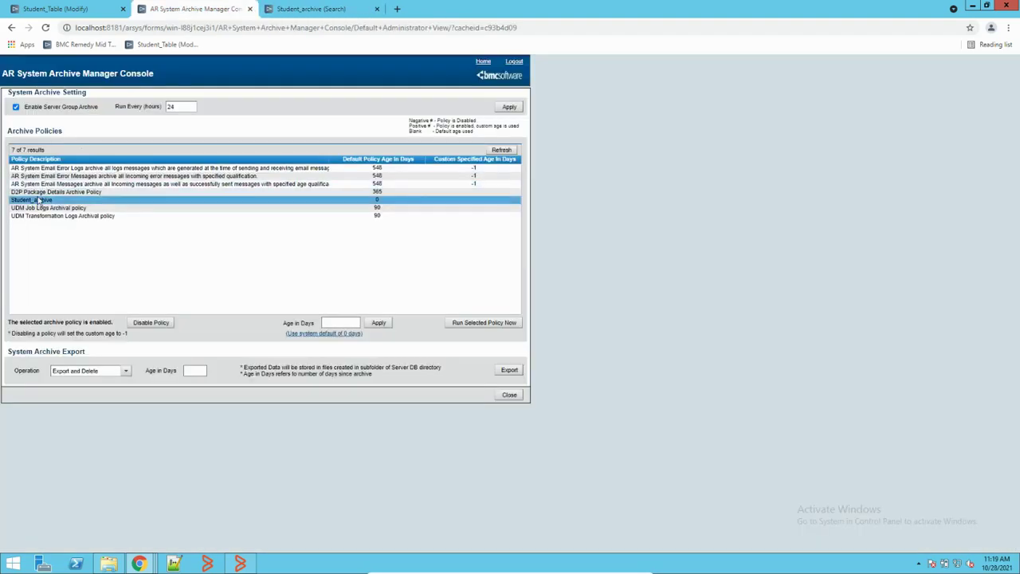
pyautogui.click(240, 563)
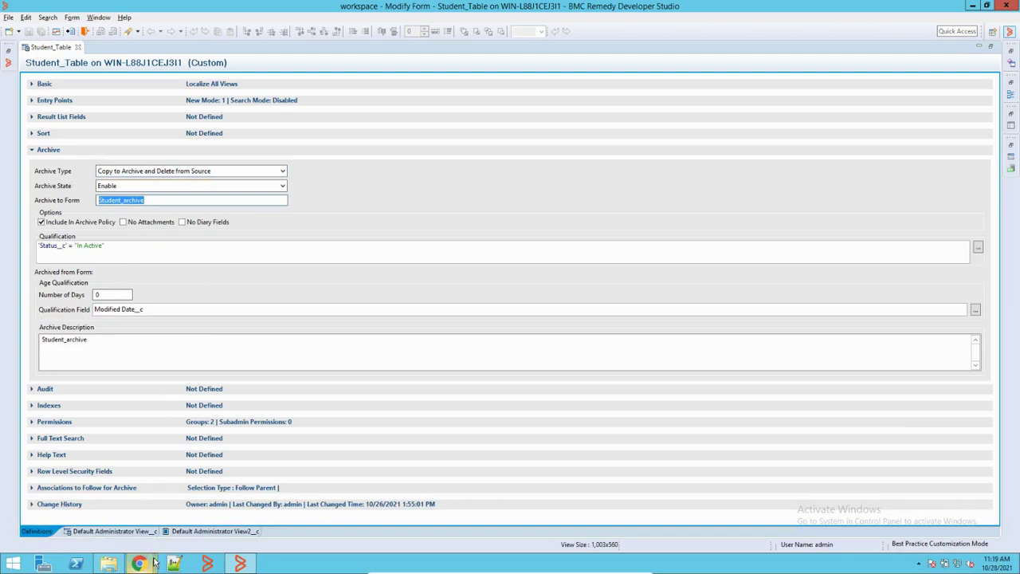
pyautogui.moveTo(146, 563)
pyautogui.click(74, 518)
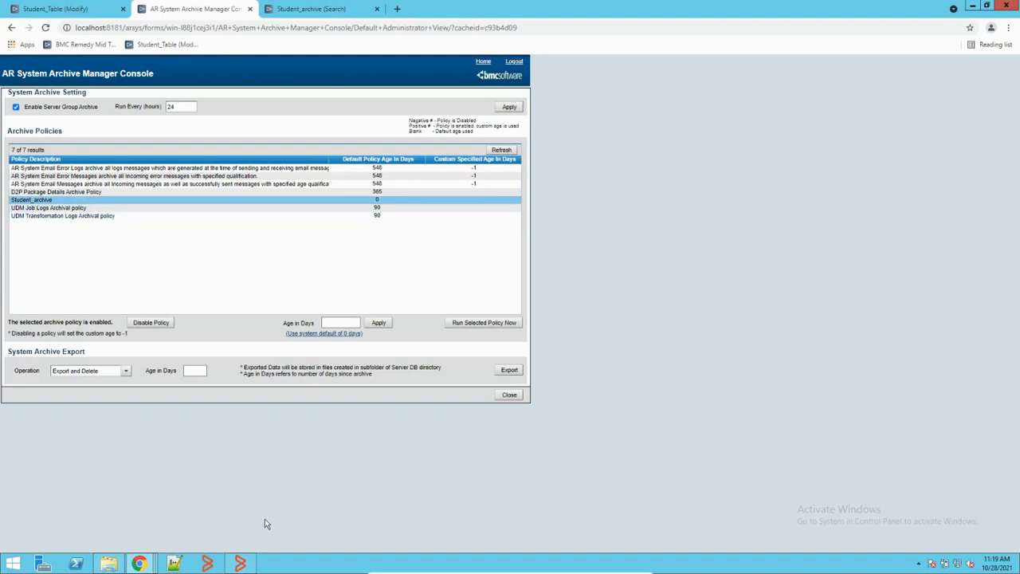
pyautogui.click(384, 202)
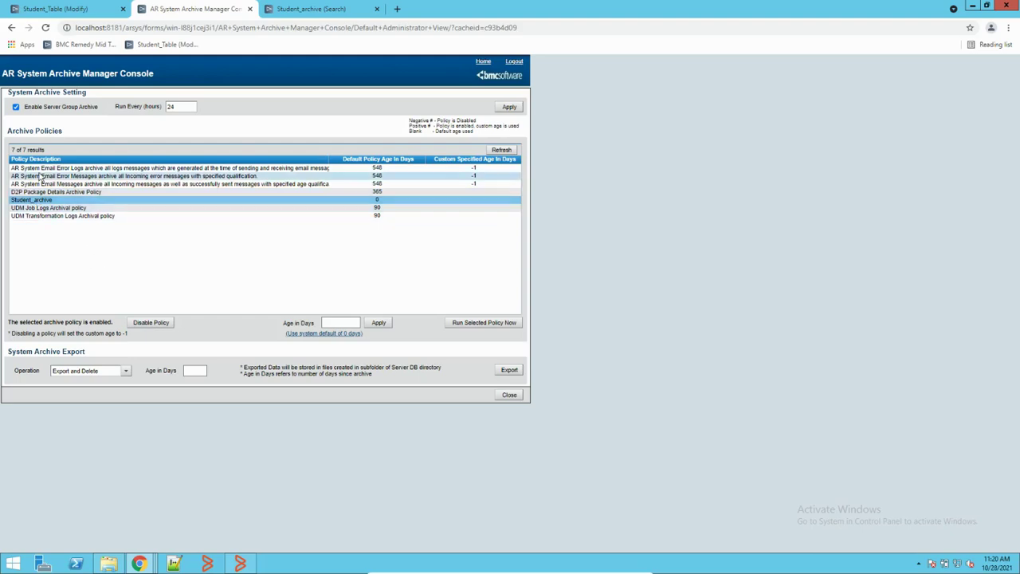
pyautogui.click(239, 564)
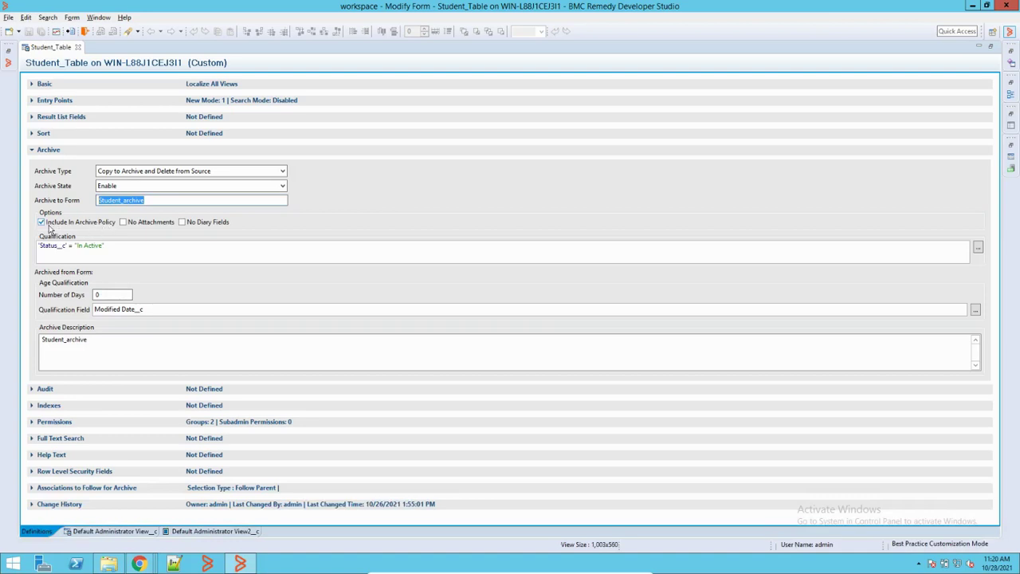
pyautogui.click(138, 565)
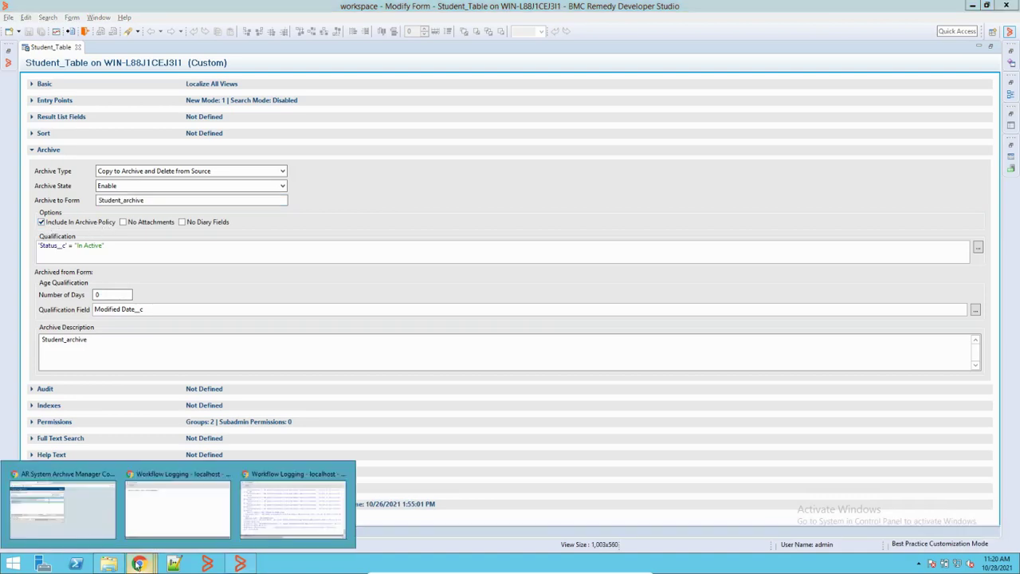
pyautogui.click(74, 513)
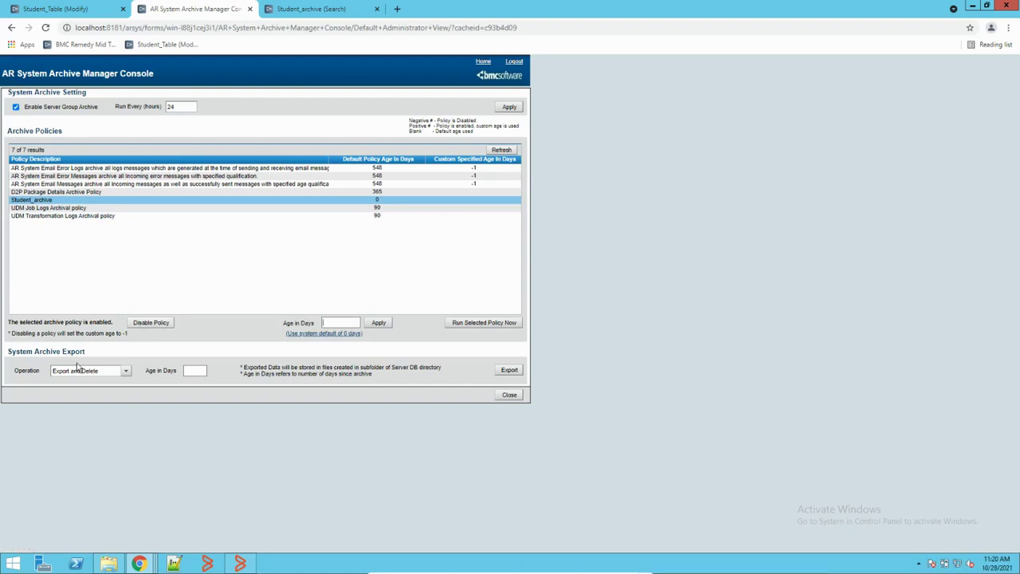
# Step: Check the available archive export operations, run the selected Student_archive policy immediately and dismiss the resulting message
pyautogui.click(125, 371)
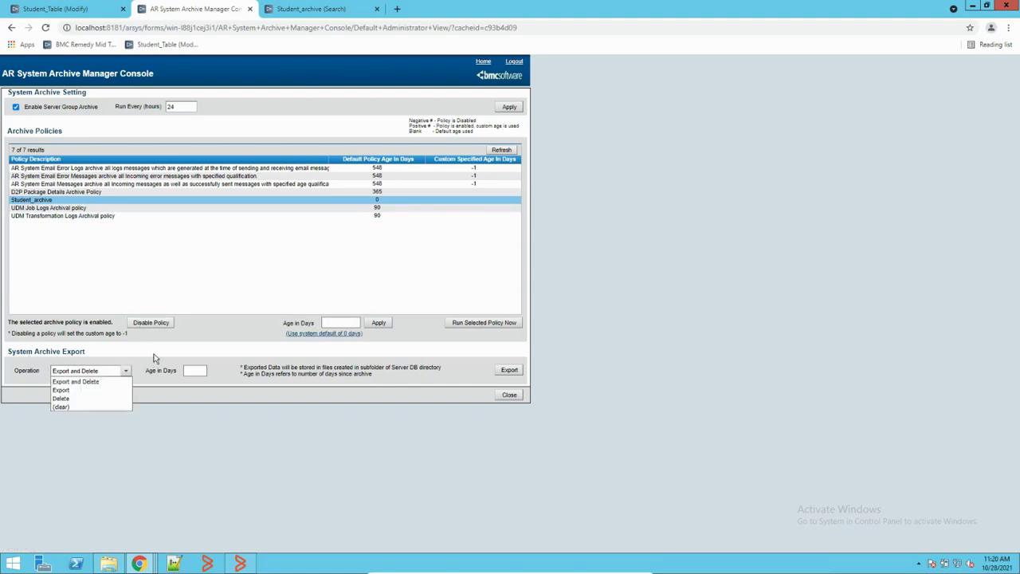
pyautogui.click(83, 372)
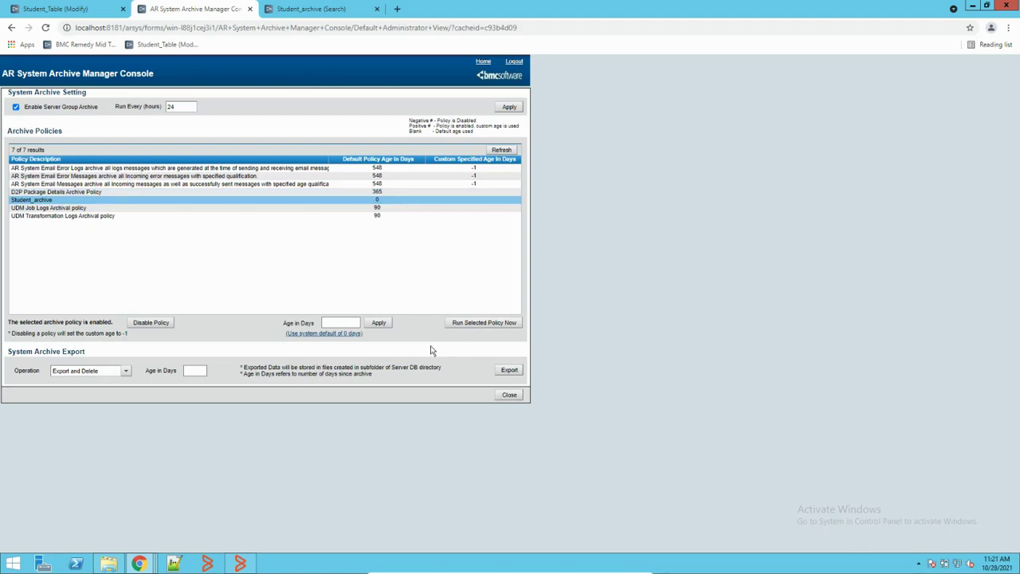
pyautogui.click(493, 326)
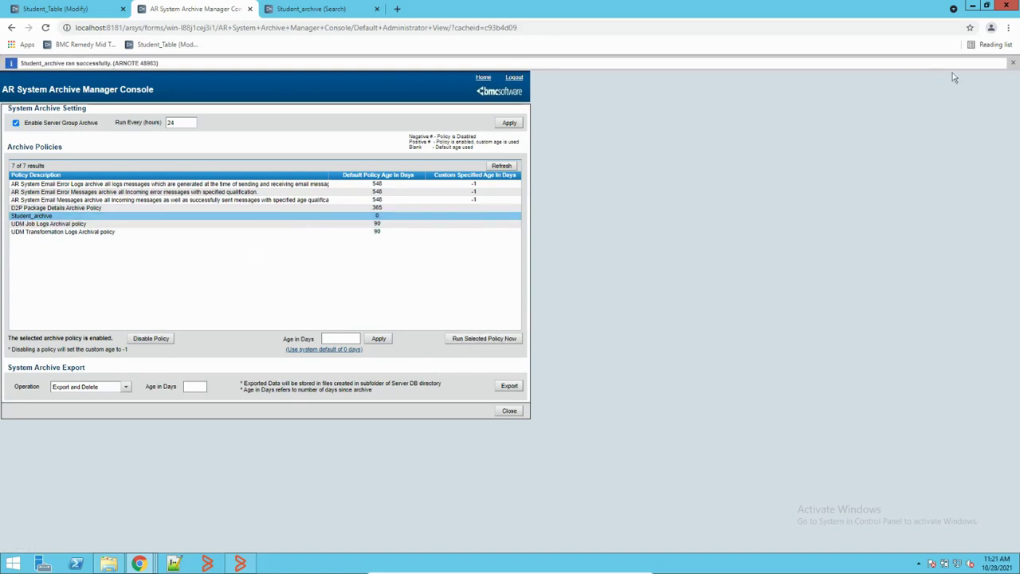
pyautogui.click(1013, 63)
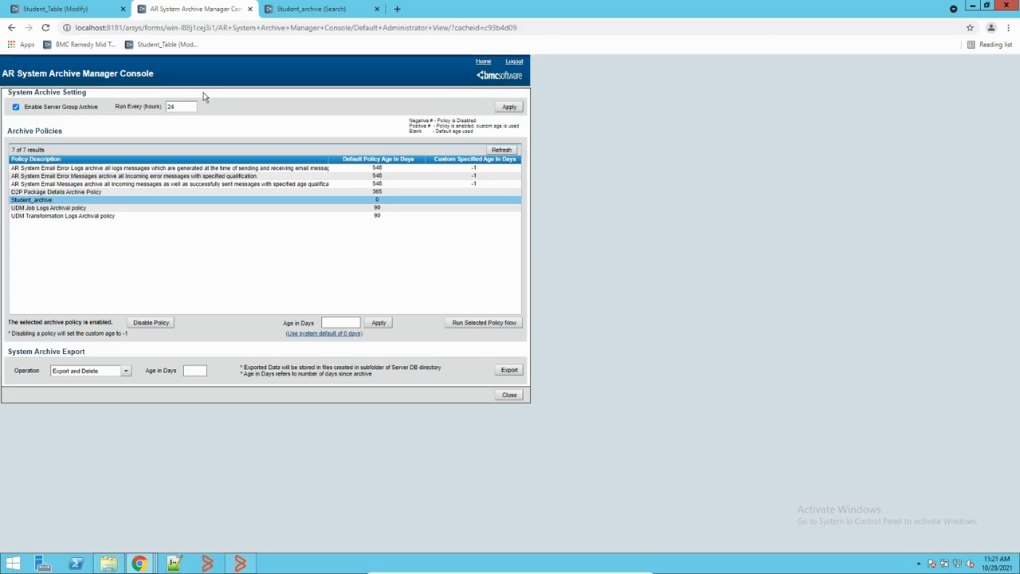
# Step: Run an unfiltered search in the Student_archive form and view the third archived record
pyautogui.click(314, 10)
pyautogui.click(13, 69)
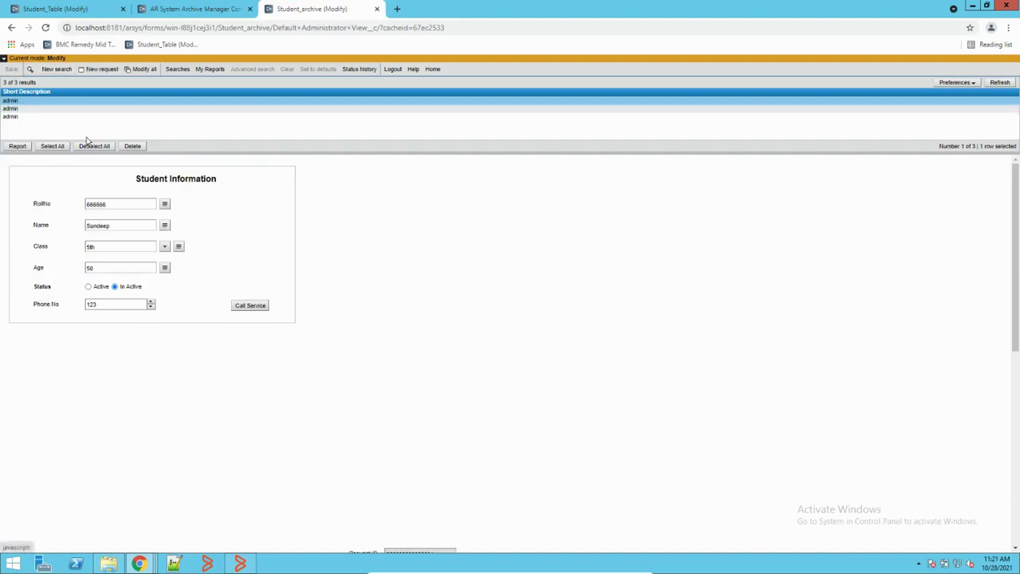
pyautogui.click(15, 117)
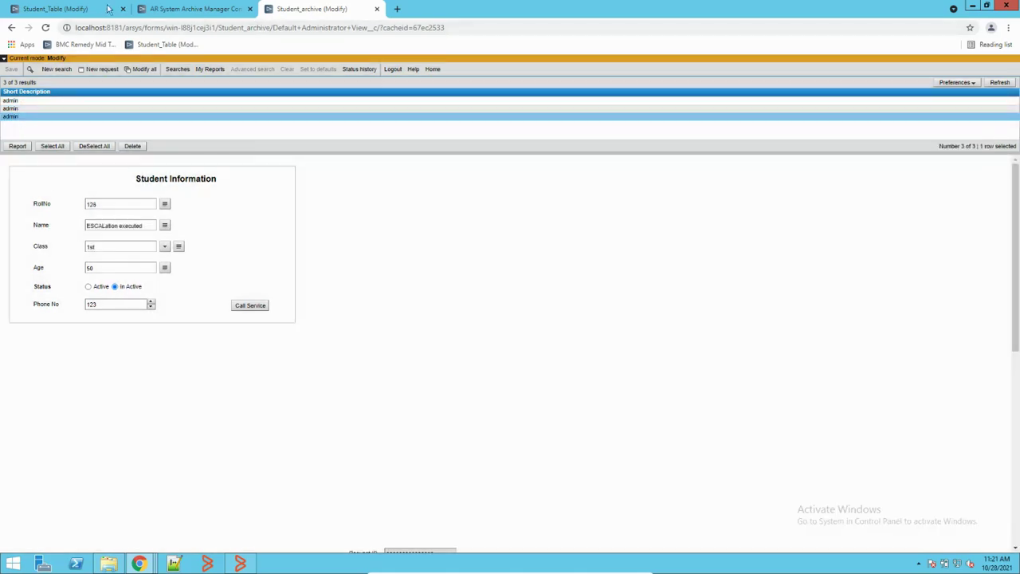
# Step: Refresh the Student_Table results, dismiss the error, reload the form and list all its records with an unfiltered search
pyautogui.click(70, 9)
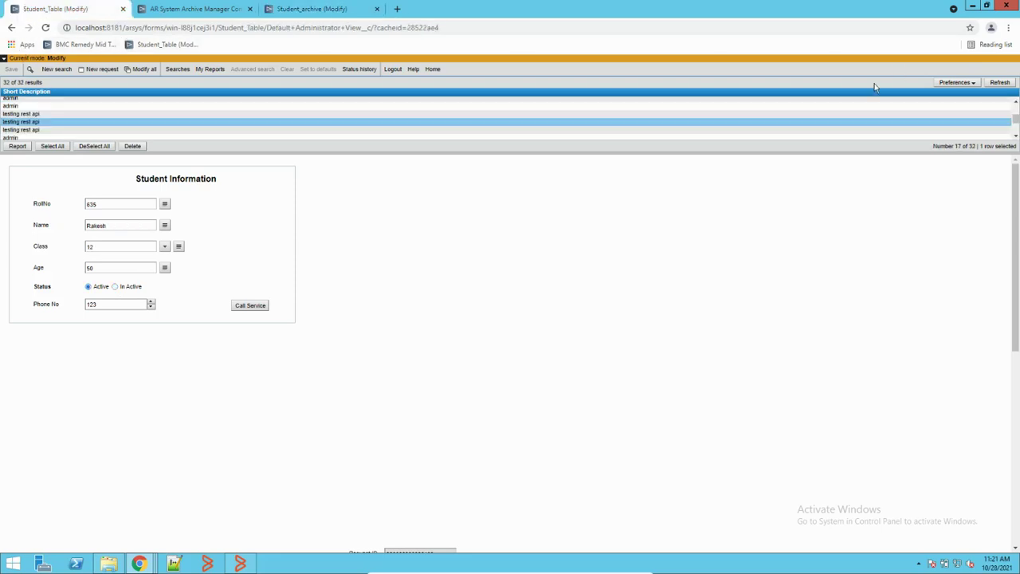
pyautogui.click(999, 82)
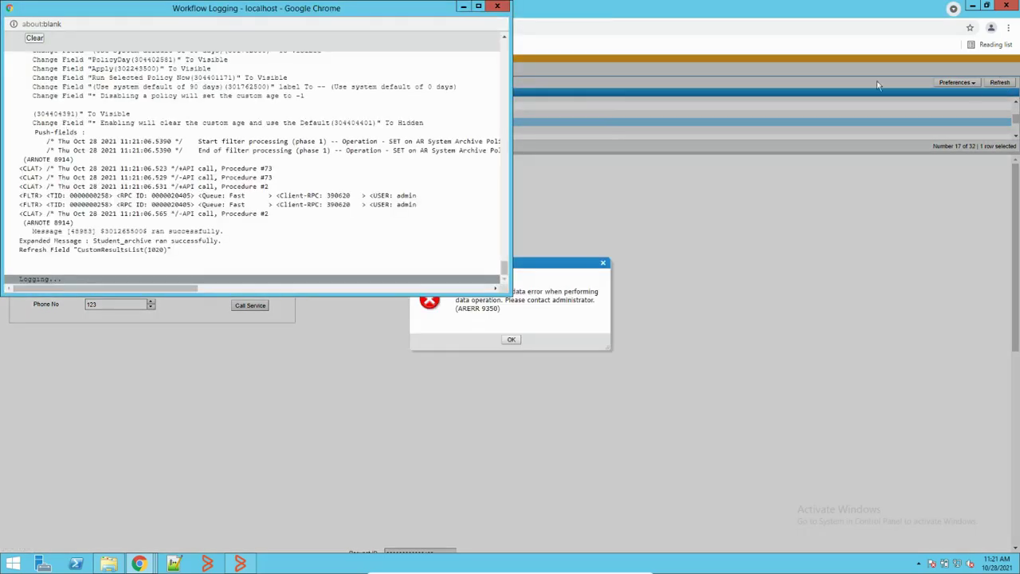
pyautogui.click(465, 8)
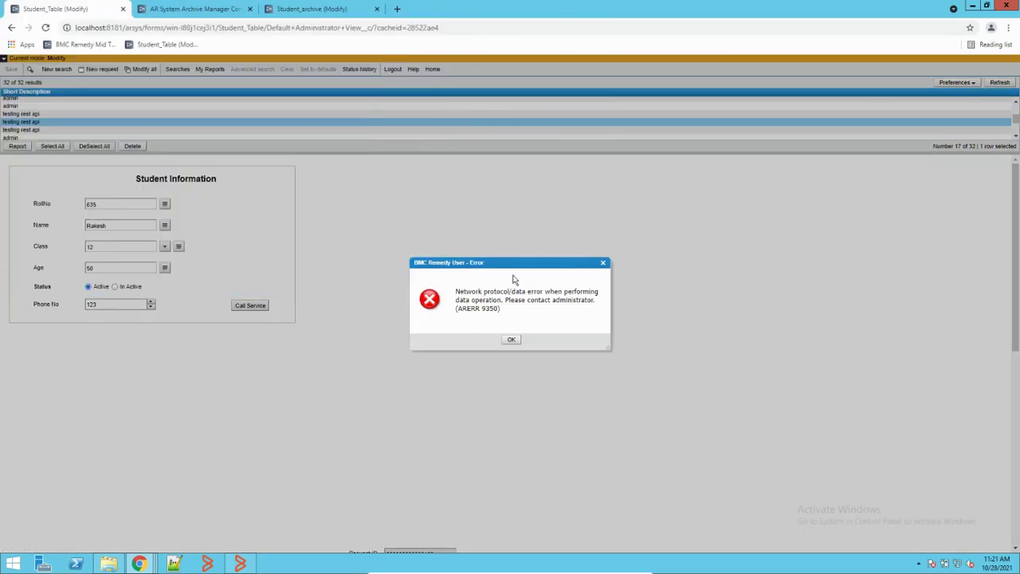
pyautogui.click(512, 342)
pyautogui.click(45, 28)
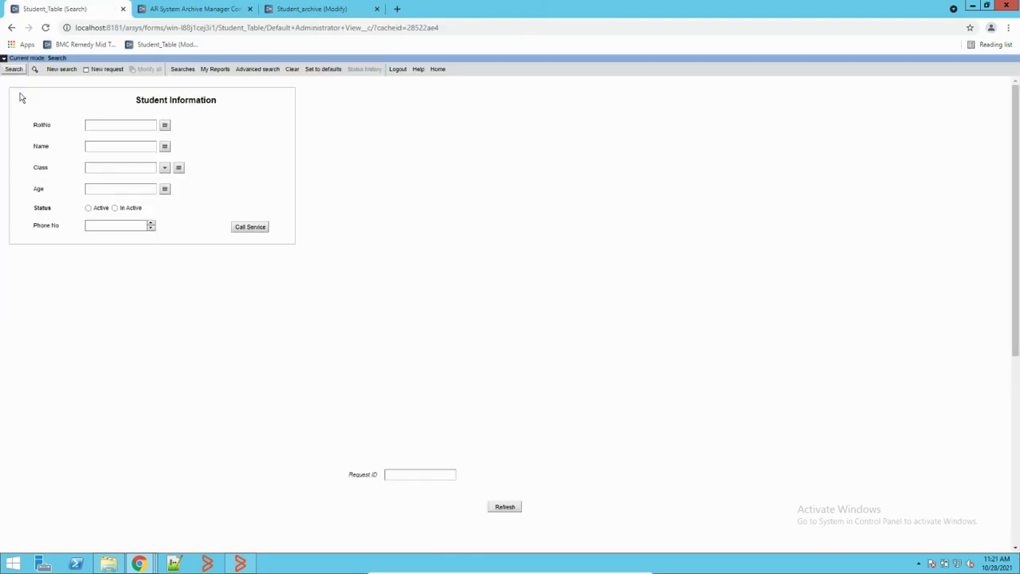
pyautogui.click(14, 69)
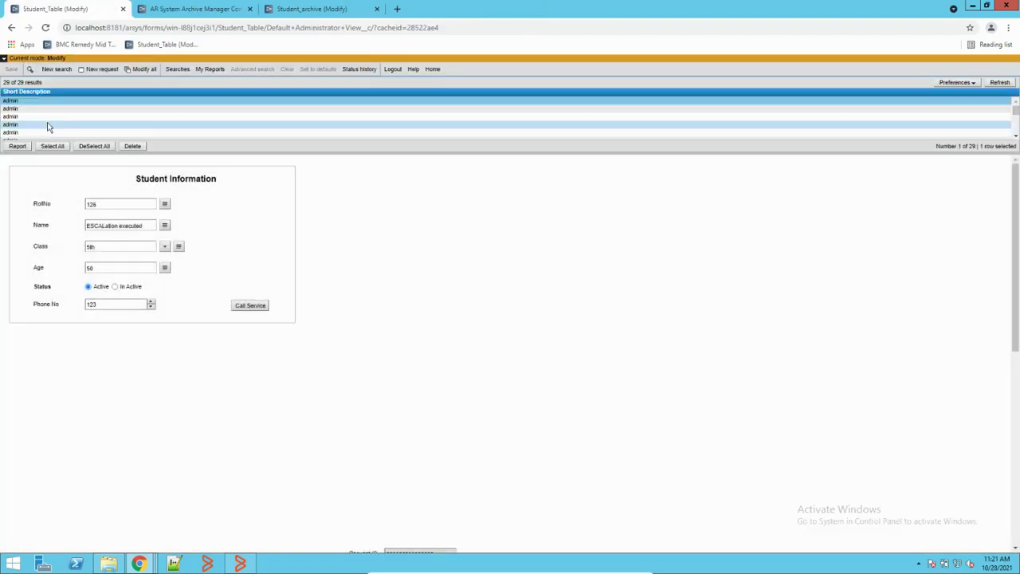
pyautogui.click(21, 110)
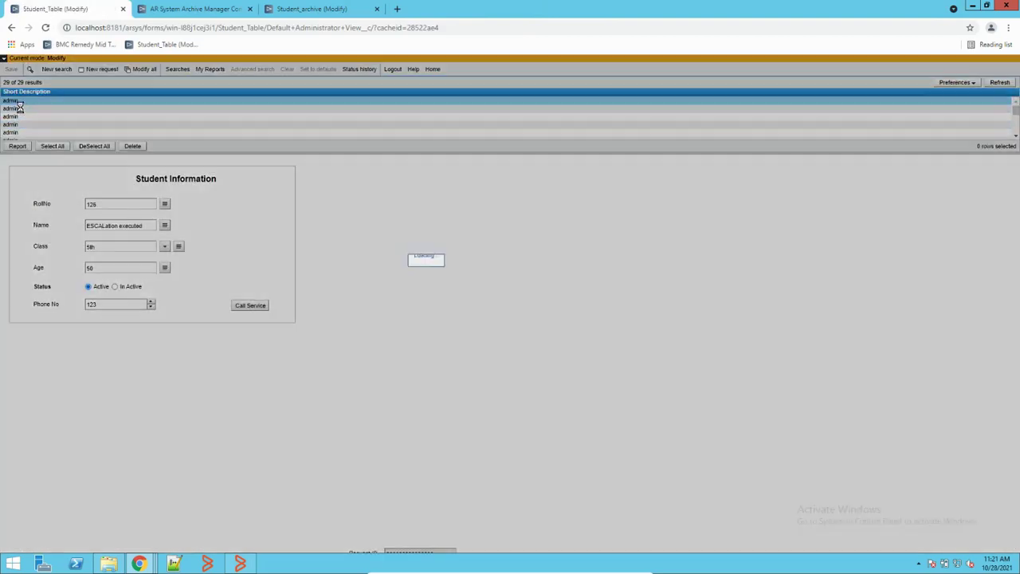
# Step: Search Student_Table for records with Status In Active and dismiss the resulting message
pyautogui.click(54, 69)
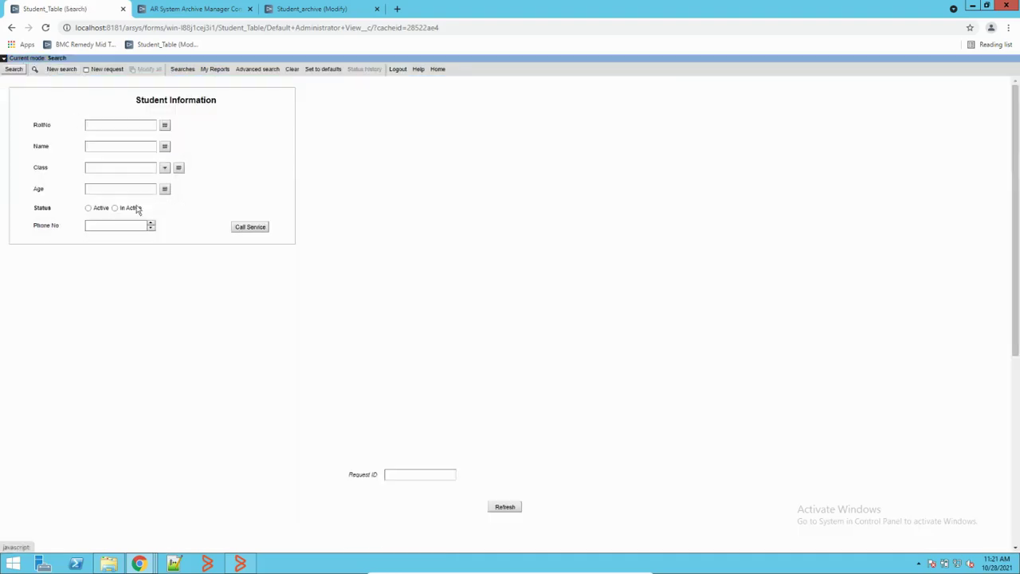
pyautogui.click(14, 69)
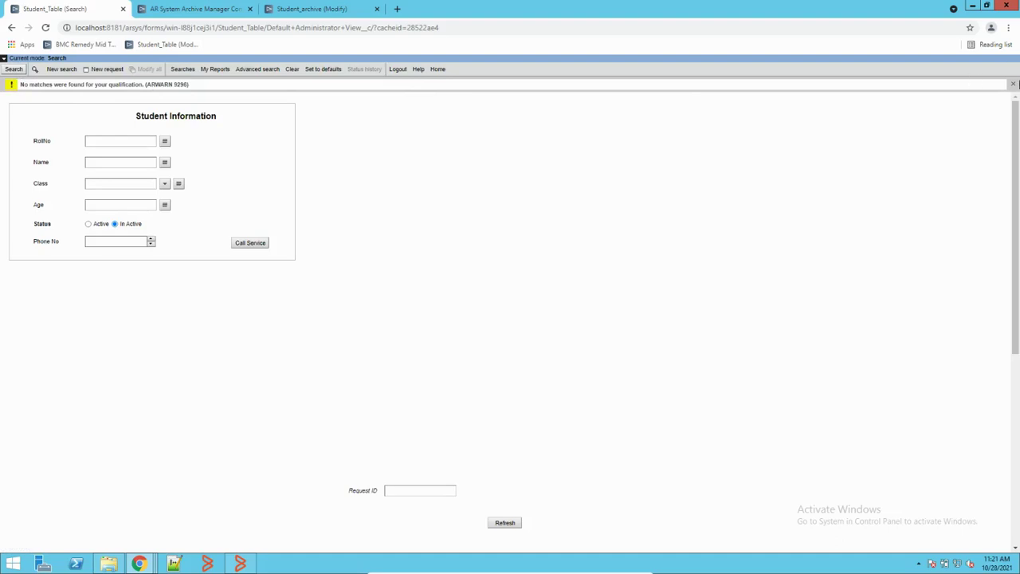
pyautogui.click(1013, 86)
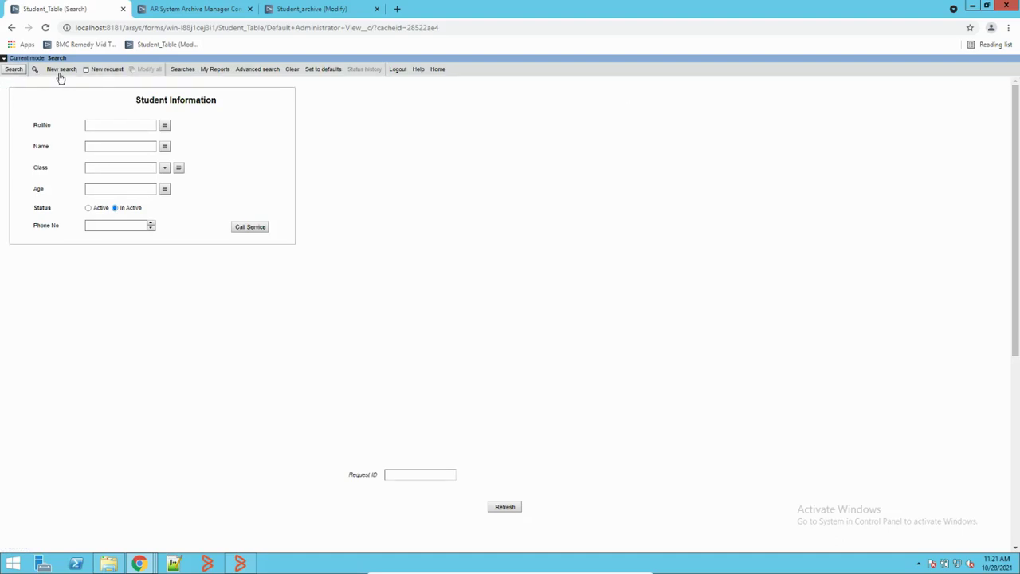
# Step: Search Student_Table for Active records, set the SMENUS record without a roll number to In Active and save it
pyautogui.click(87, 208)
pyautogui.click(16, 69)
pyautogui.scroll(-5, 57, 130)
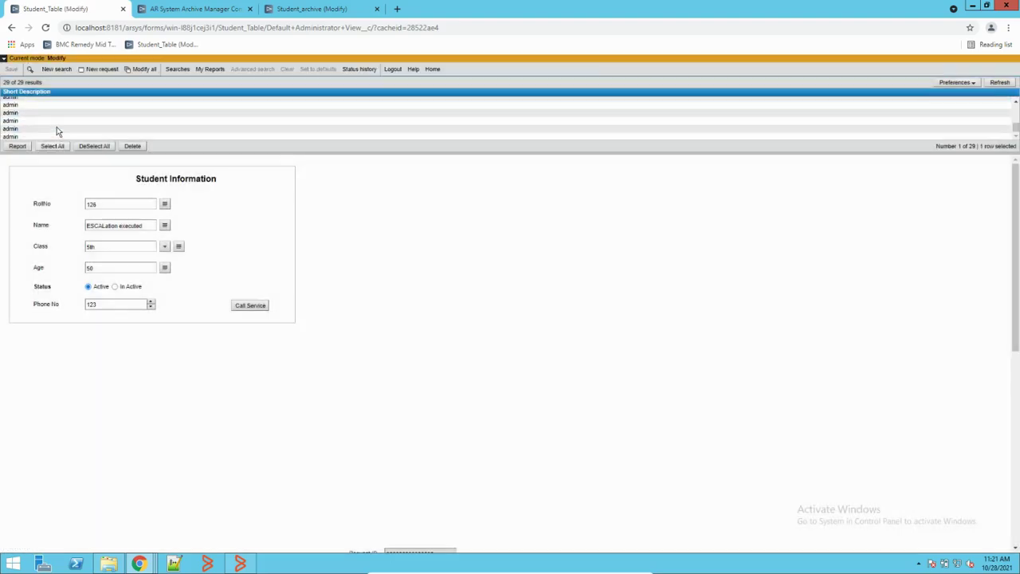
pyautogui.click(49, 114)
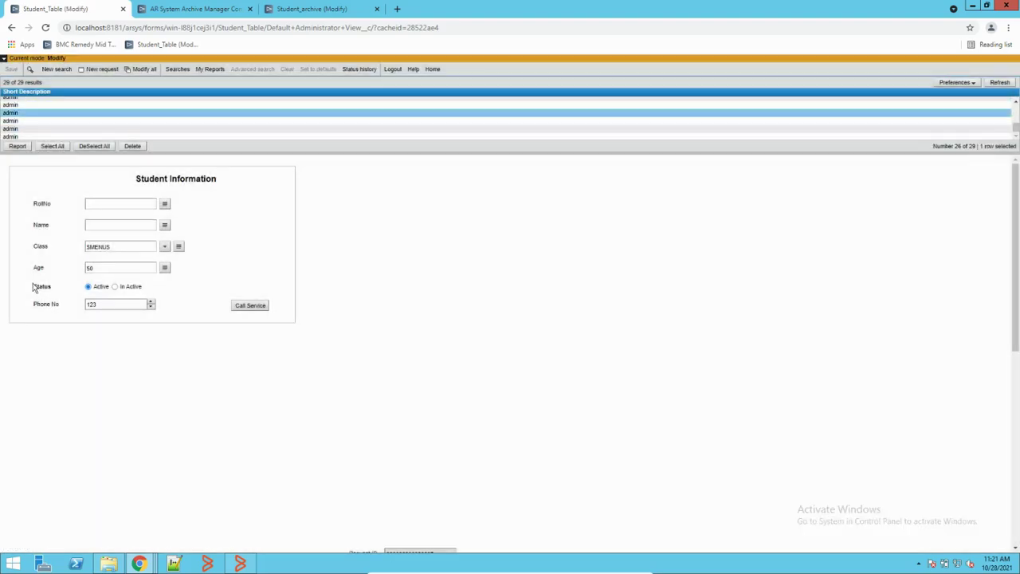
pyautogui.click(115, 287)
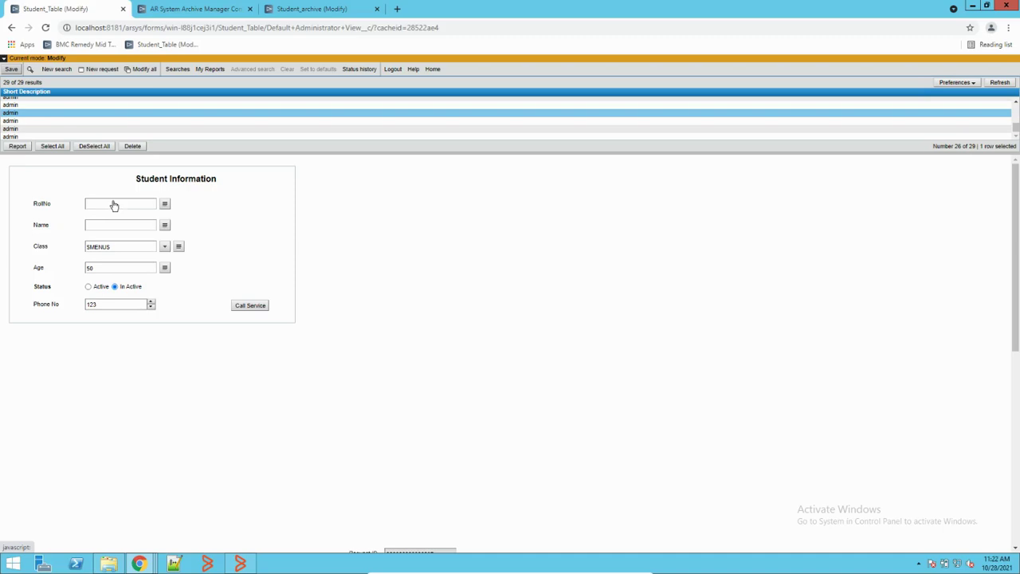
pyautogui.press('Return')
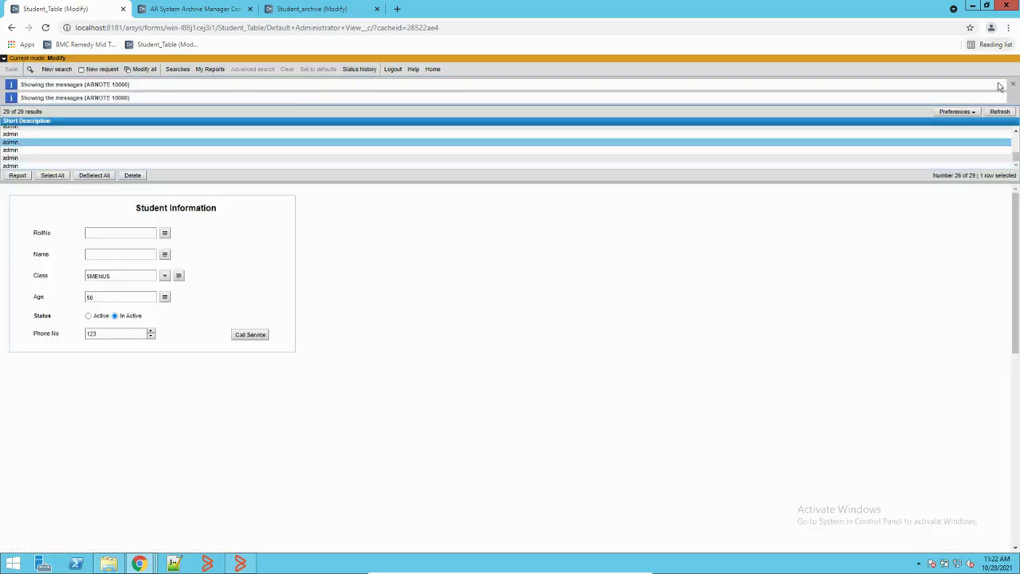
pyautogui.click(1014, 83)
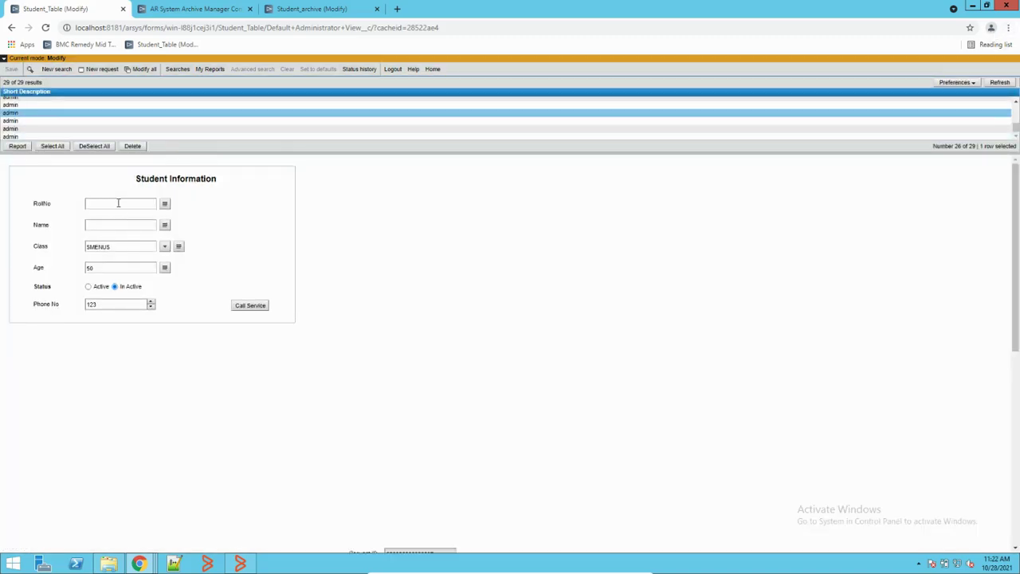
# Step: Fill in the roll number and the student's name on the selected In Active record and save it
pyautogui.click(118, 203)
pyautogui.write('1')
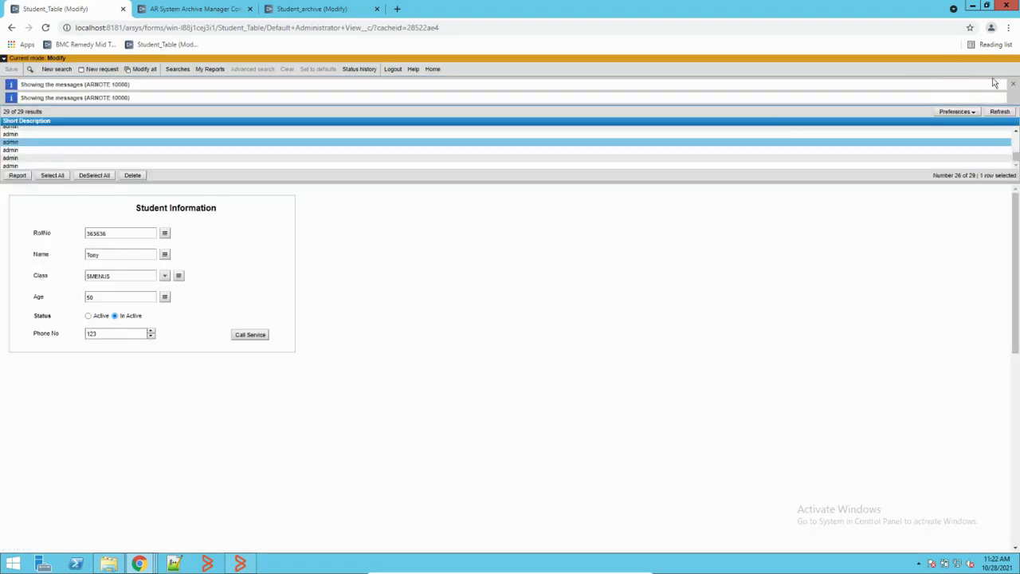
# Step: Dismiss the Student_Table messages, run the selected Student_archive policy in the Archive Manager Console and close the resulting message
pyautogui.click(1013, 84)
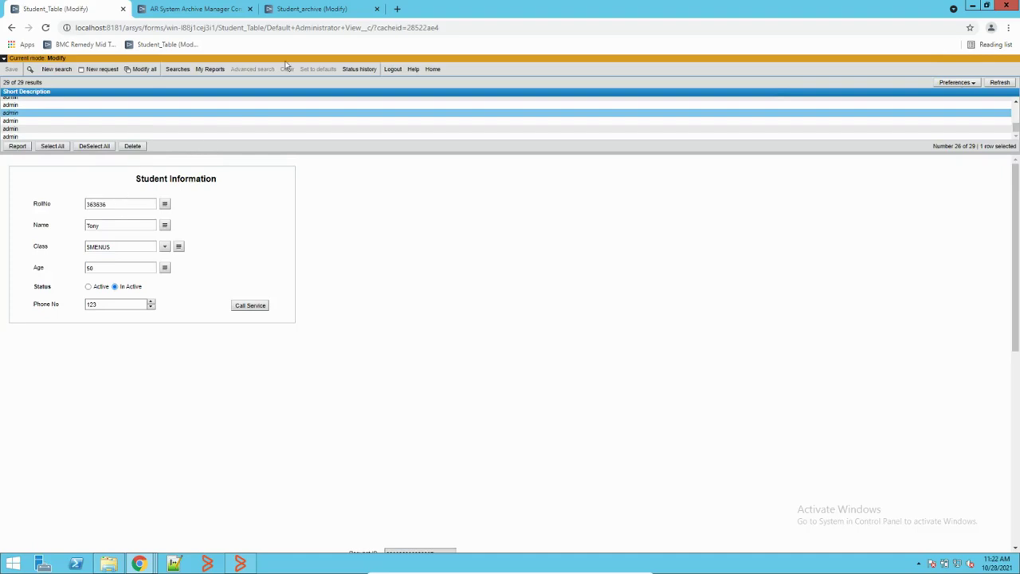
pyautogui.click(208, 10)
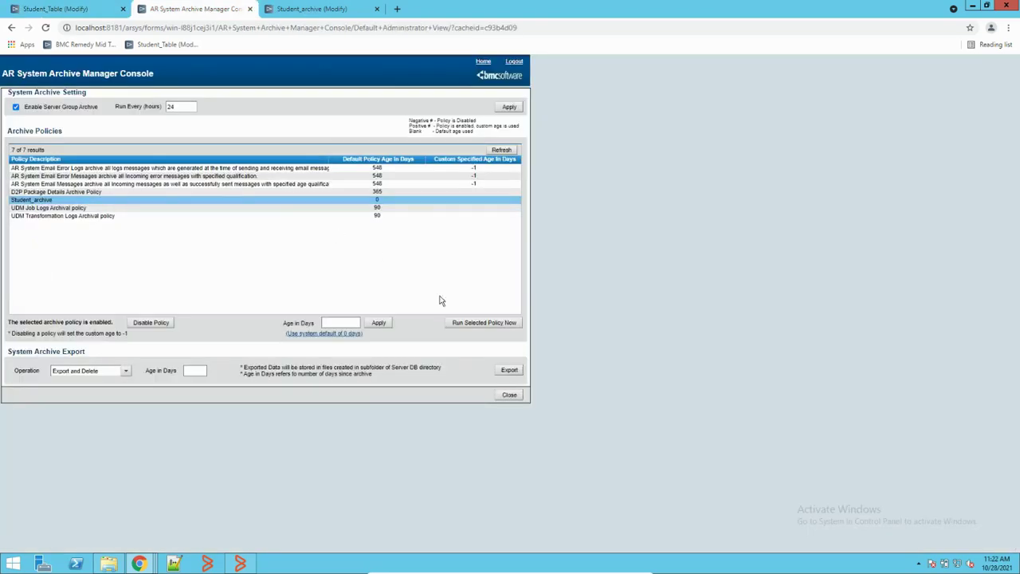
pyautogui.click(479, 325)
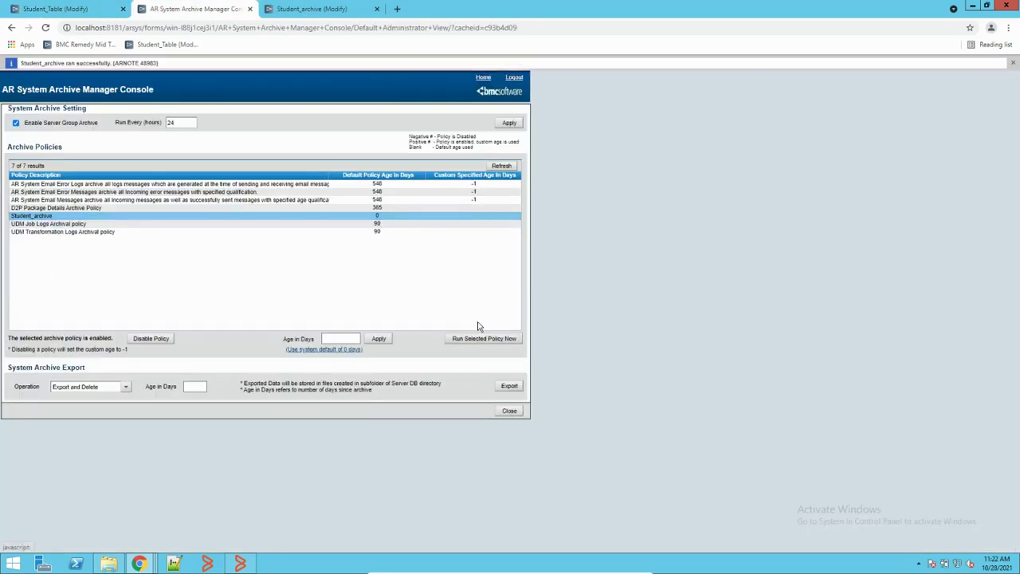
pyautogui.click(1013, 64)
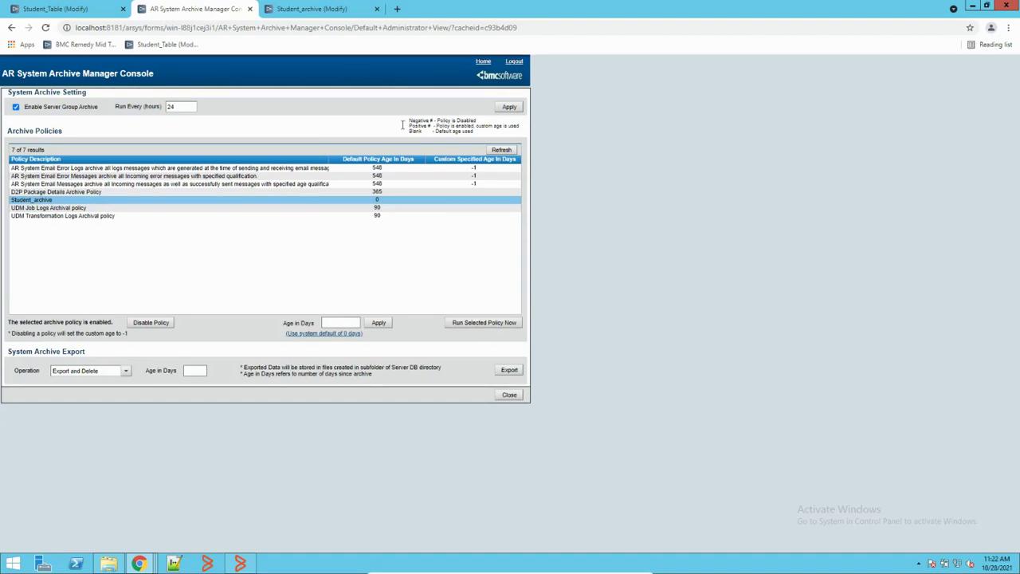
# Step: Refresh the Student_archive results and open the last record in the list to check its details
pyautogui.click(304, 8)
pyautogui.click(998, 82)
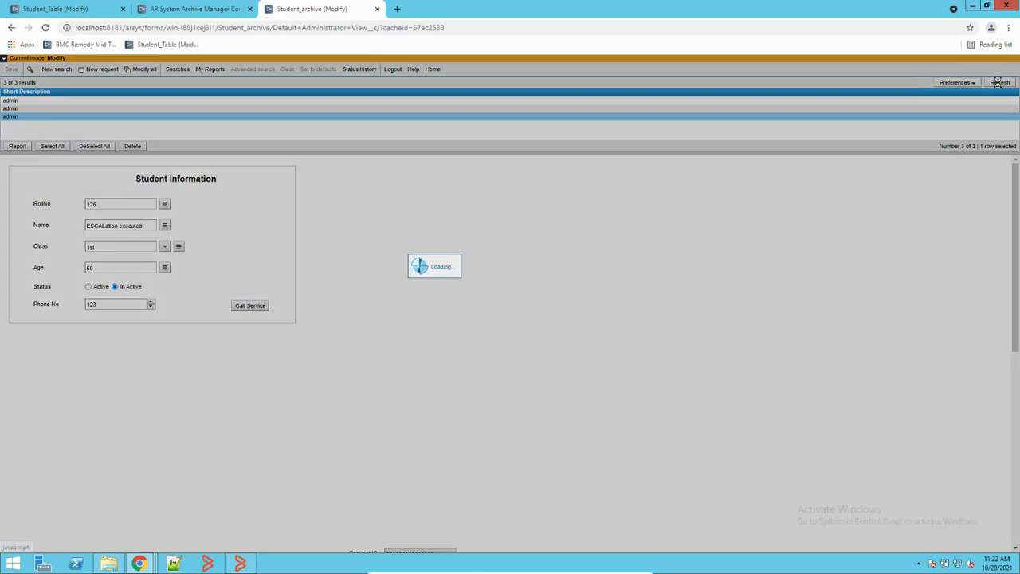
pyautogui.click(17, 125)
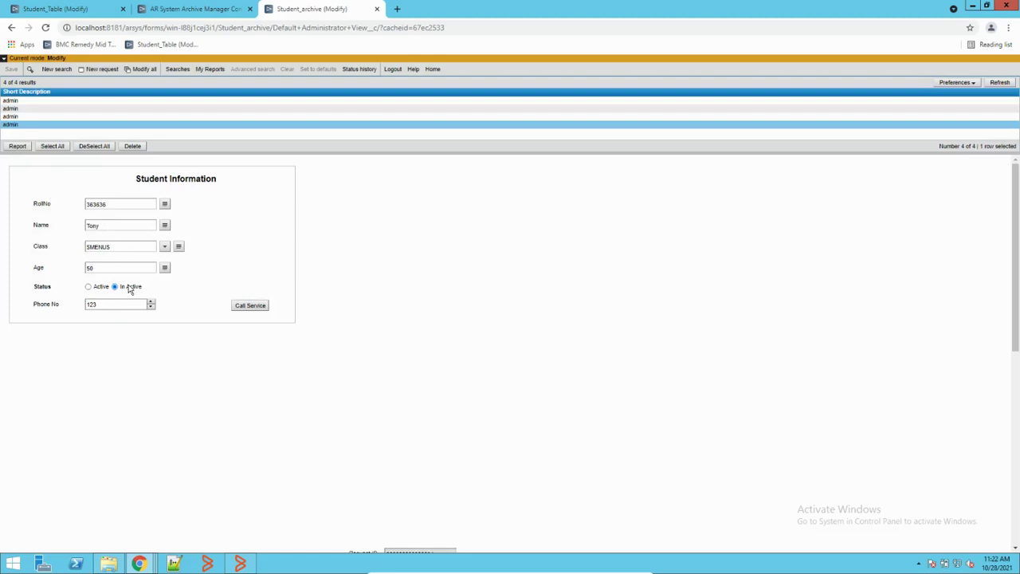
# Step: Refresh the Student_Table results and open a blank search form for that table
pyautogui.click(78, 10)
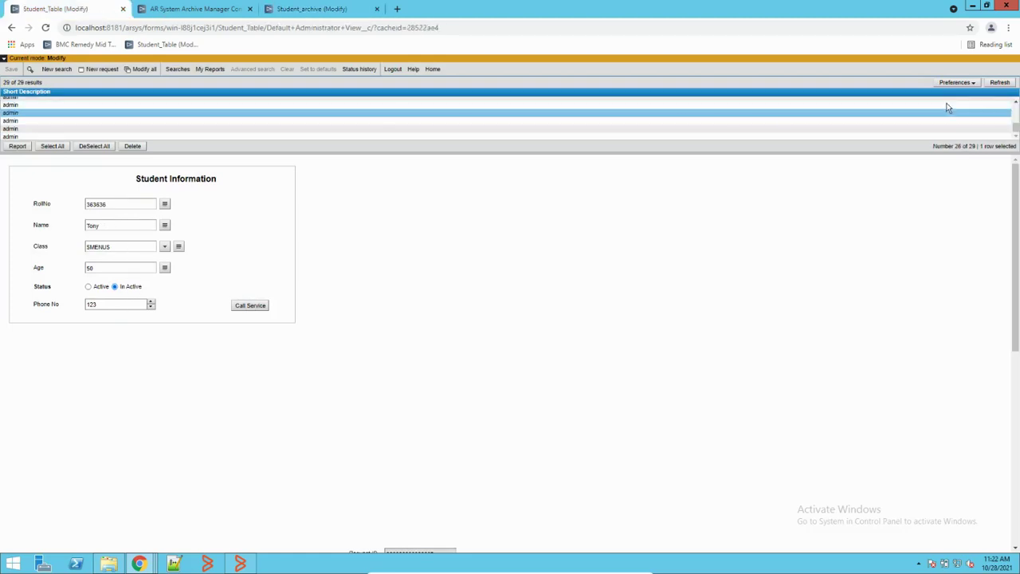
pyautogui.click(999, 83)
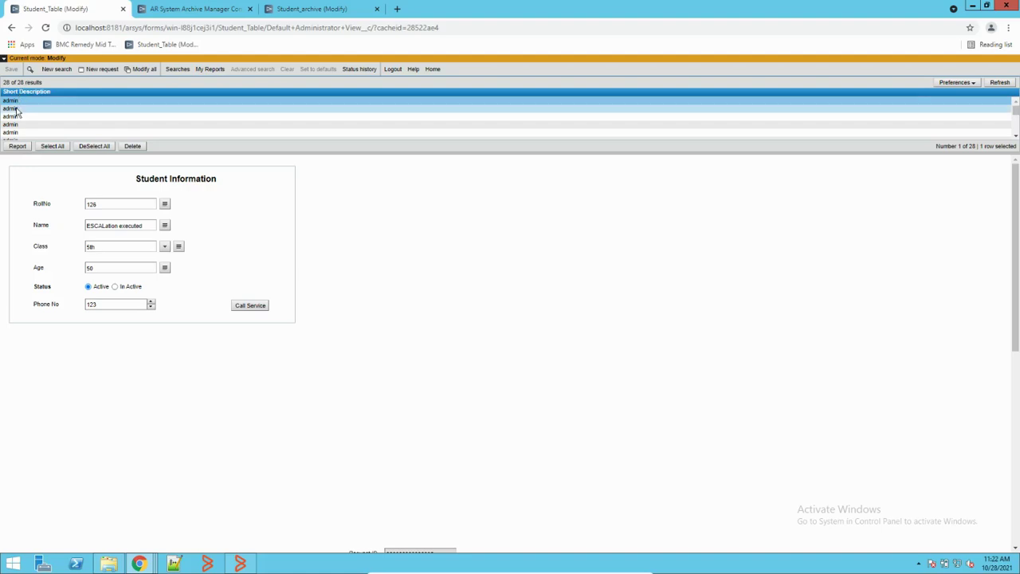
pyautogui.click(56, 69)
# Step: Copy the roll number of the last Student_archive record, search Student_Table for it and dismiss the resulting message
pyautogui.click(343, 9)
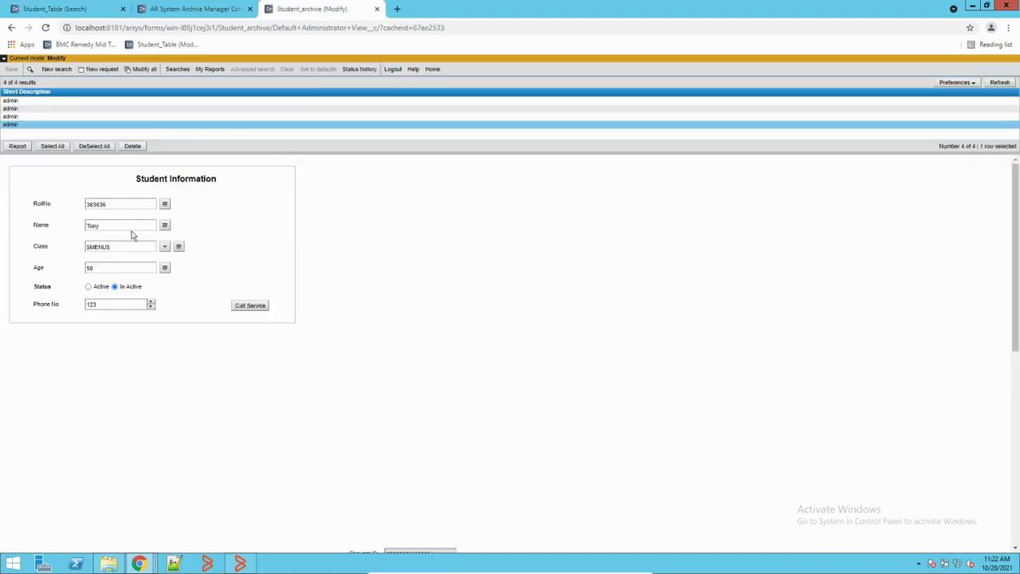
pyautogui.moveTo(127, 206); pyautogui.dragTo(86, 205)
pyautogui.rightClick(110, 204)
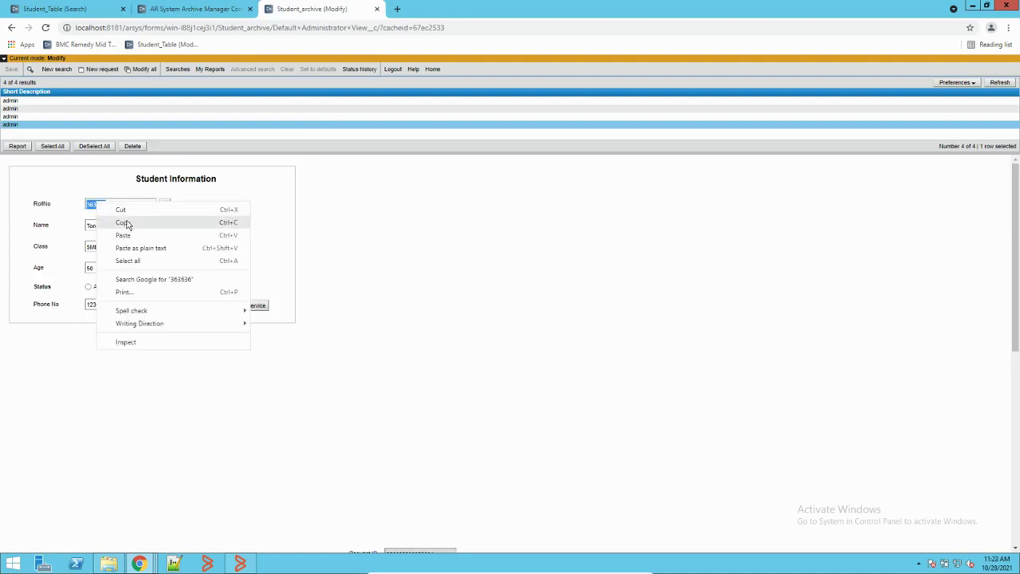
pyautogui.click(124, 223)
pyautogui.click(80, 9)
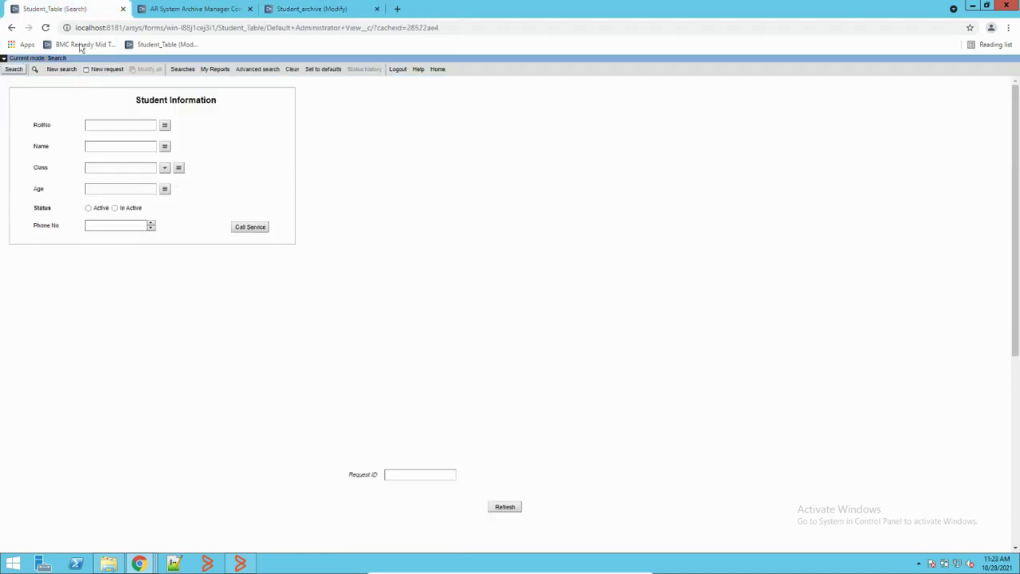
pyautogui.click(112, 123)
pyautogui.hotkey('ctrl', 'v')
pyautogui.click(13, 70)
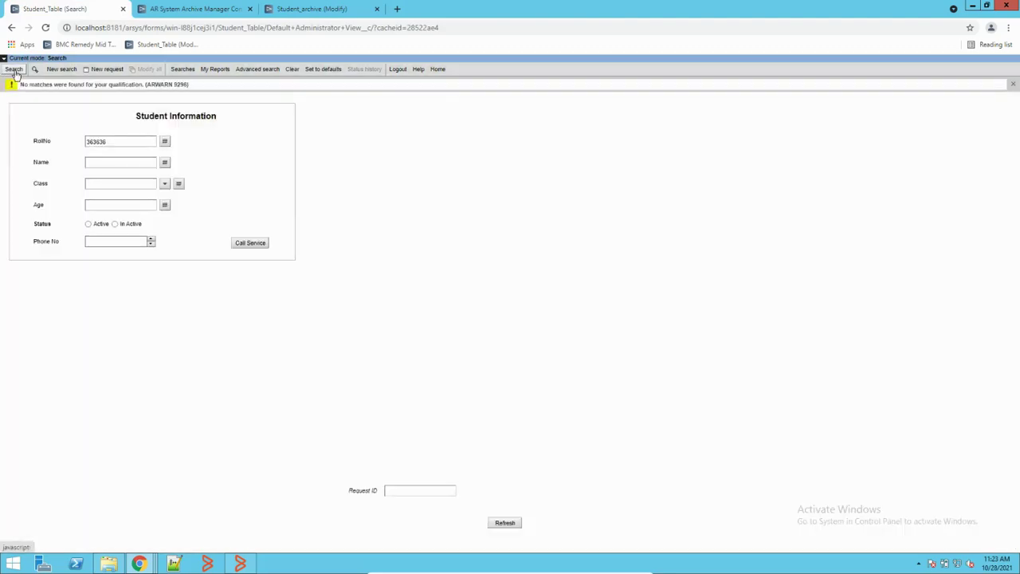
pyautogui.click(1013, 85)
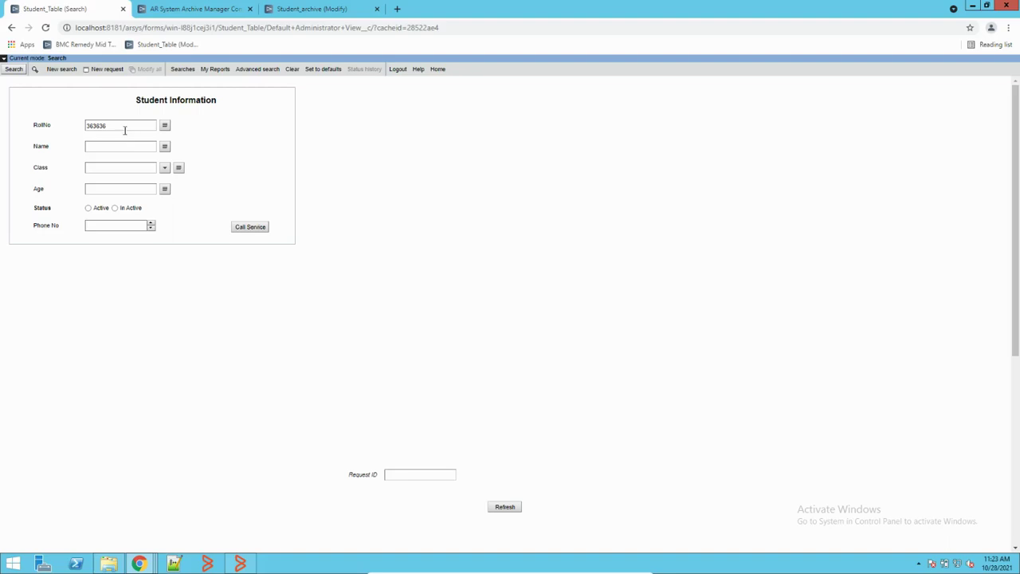
# Step: Check the Student_Table archive settings in BMC Remedy Developer Studio, return to the browser's Student_Table search form and clear its RollNo value
pyautogui.click(239, 564)
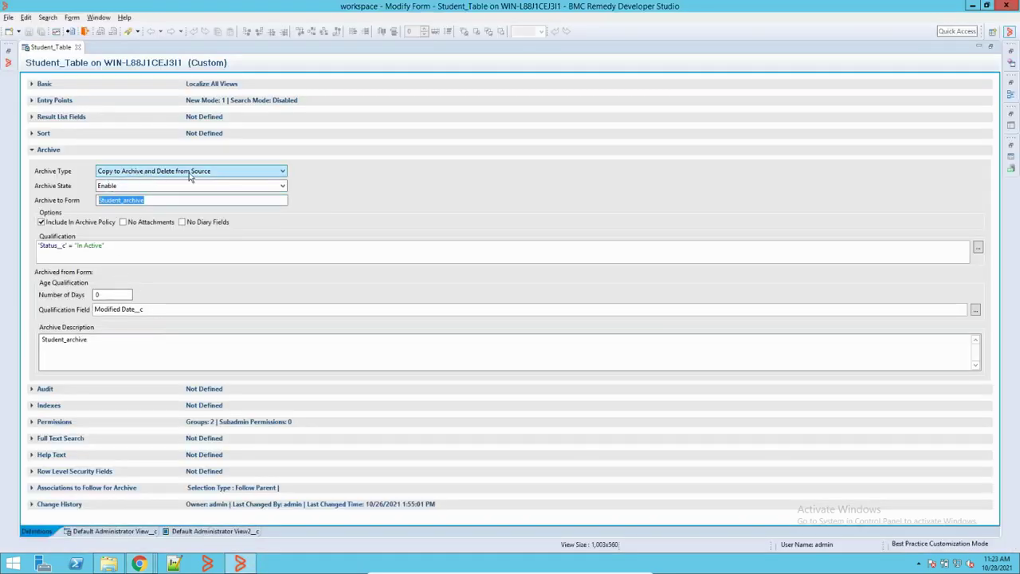
pyautogui.click(142, 563)
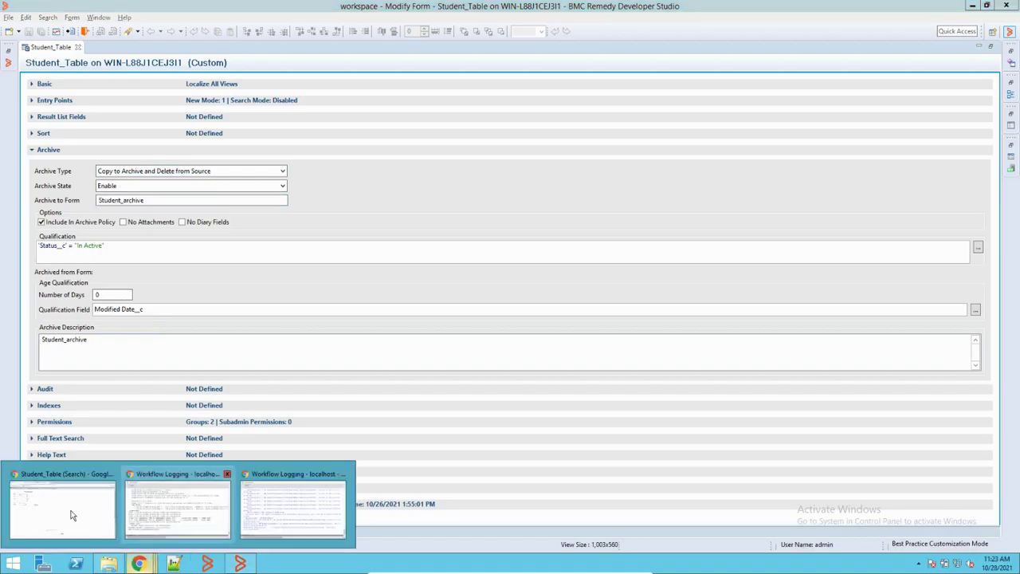
pyautogui.click(69, 515)
pyautogui.moveTo(117, 126); pyautogui.dragTo(57, 130)
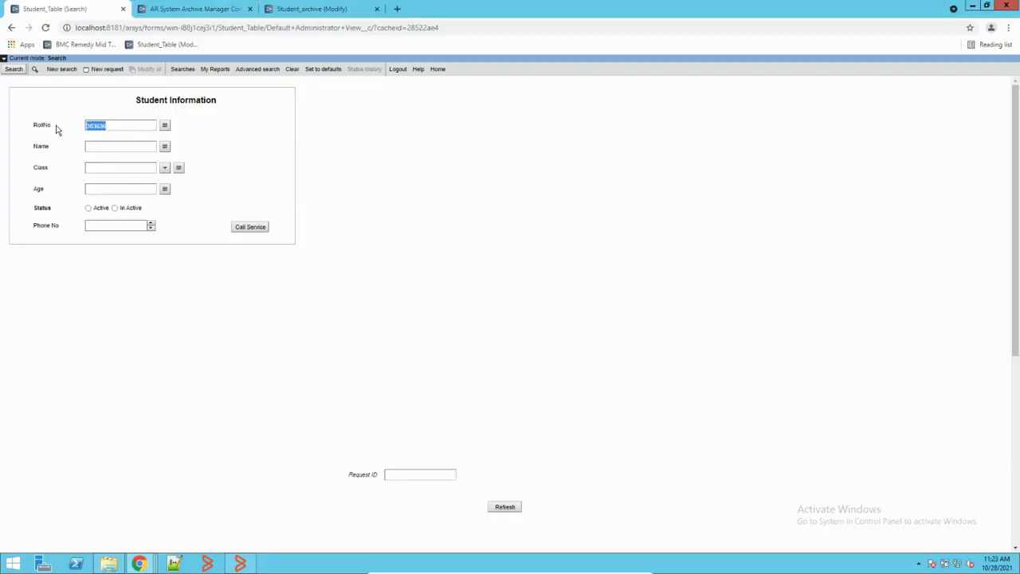
pyautogui.press('BackSpace')
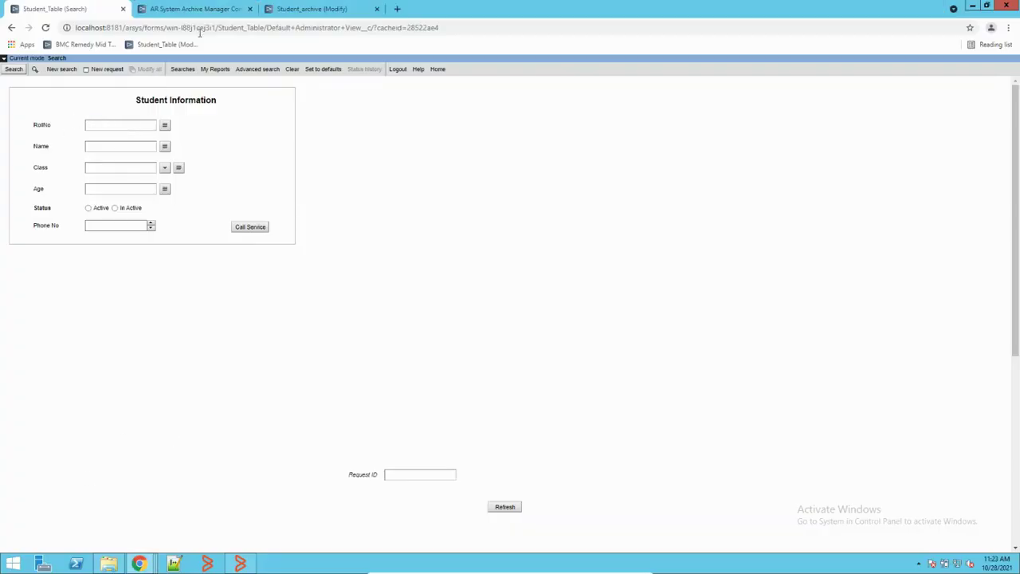
# Step: Review the archived record in Student_archive against the Student_Table search form and return to the Archive Manager Console
pyautogui.click(303, 11)
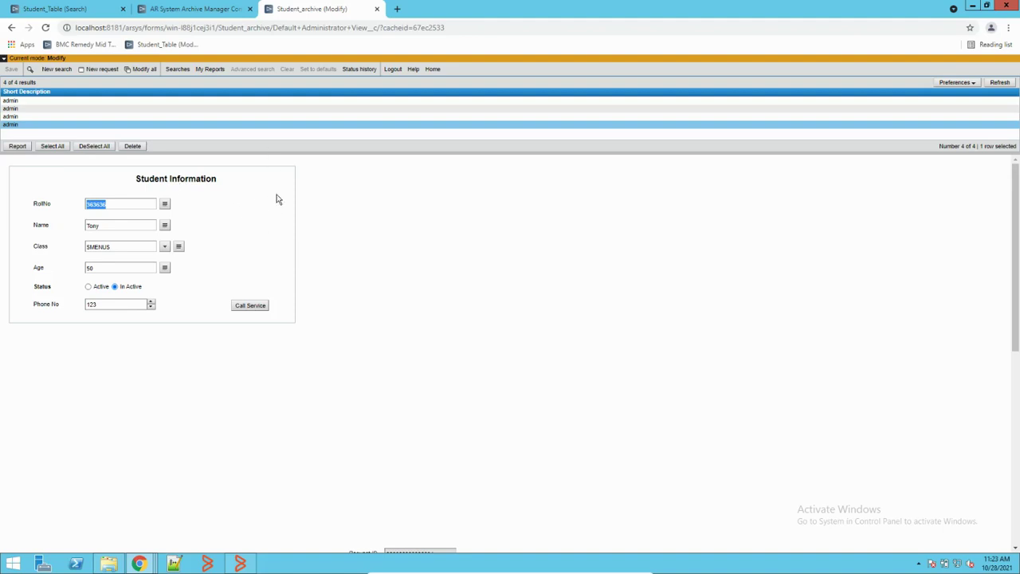
pyautogui.click(82, 10)
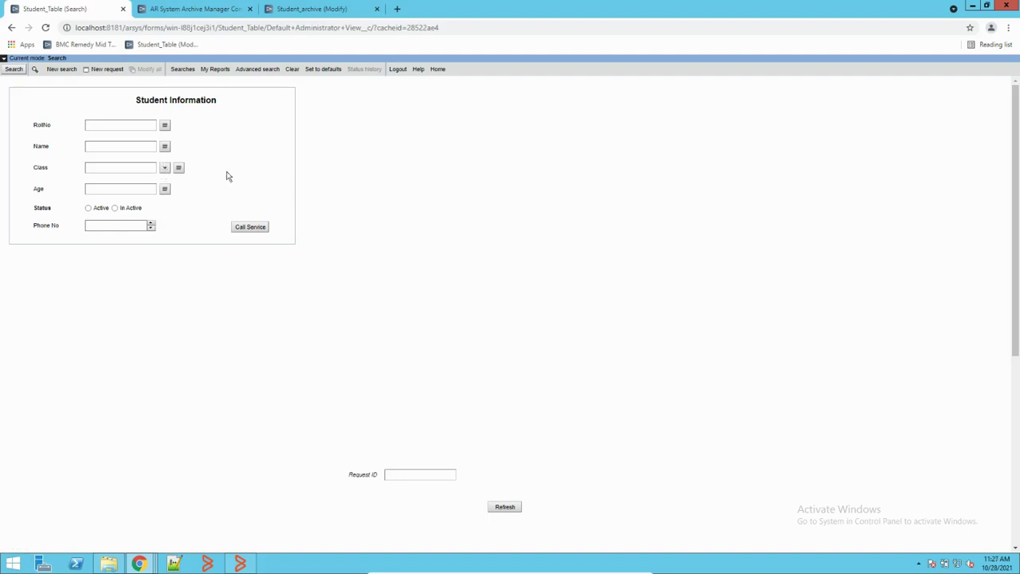
pyautogui.click(206, 10)
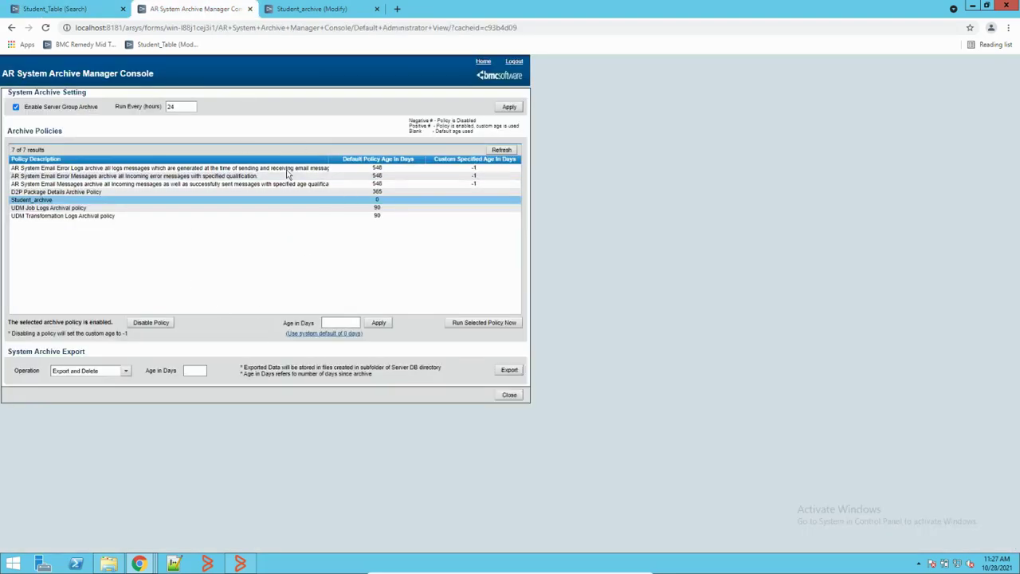